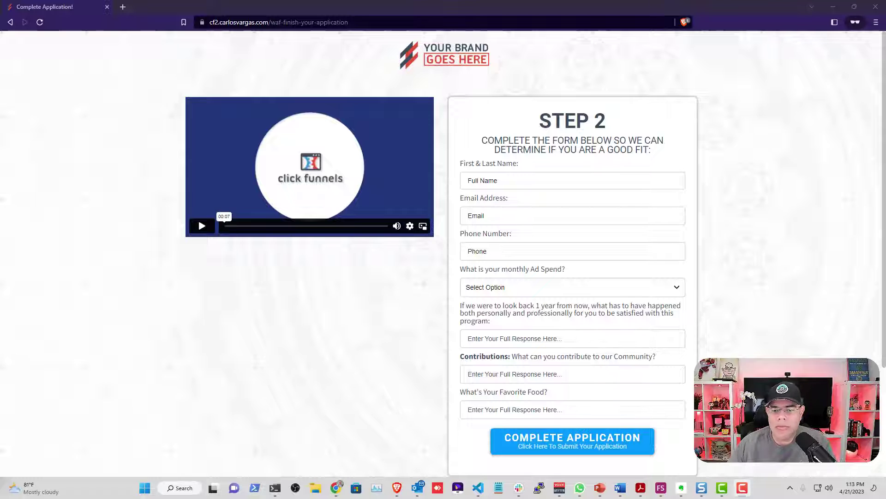
Step: Switch to the Demo-CF-Webhooks spreadsheet in Google Sheets and search the add-on marketplace for Webhooks for Sheets
{"action": "left_click", "coordinate": [833, 8]}
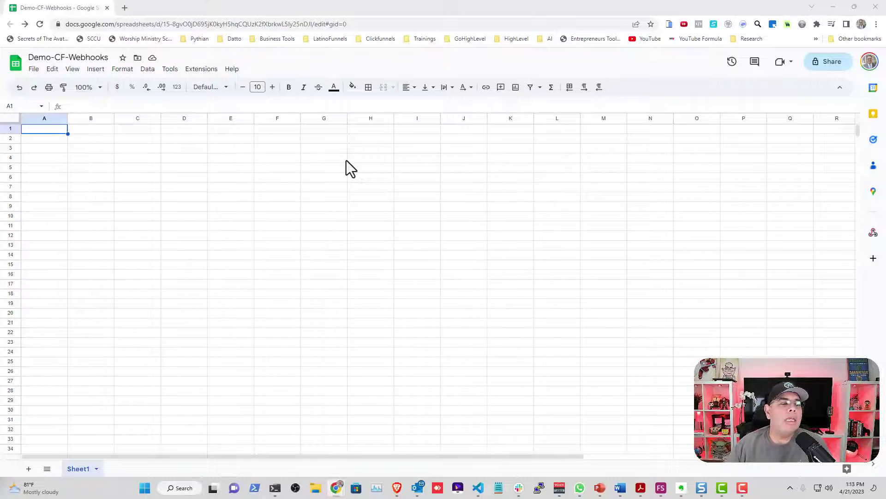
{"action": "left_click", "coordinate": [204, 73]}
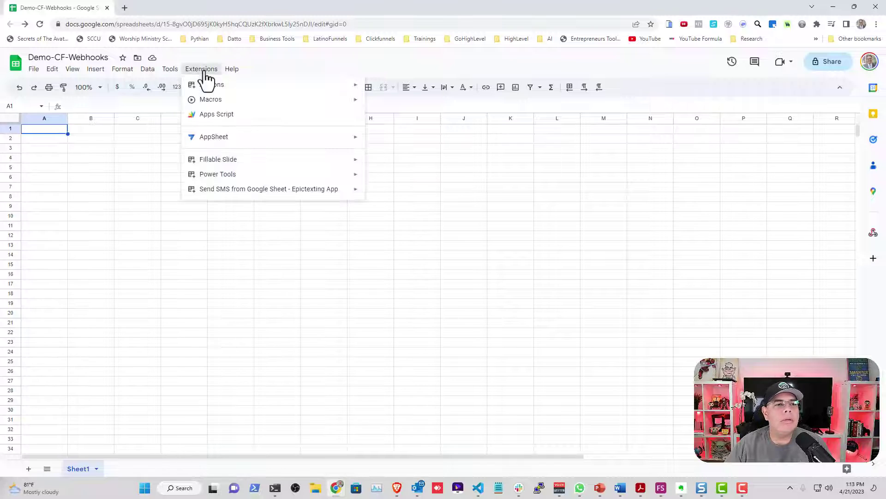
{"action": "mouse_move", "coordinate": [225, 89]}
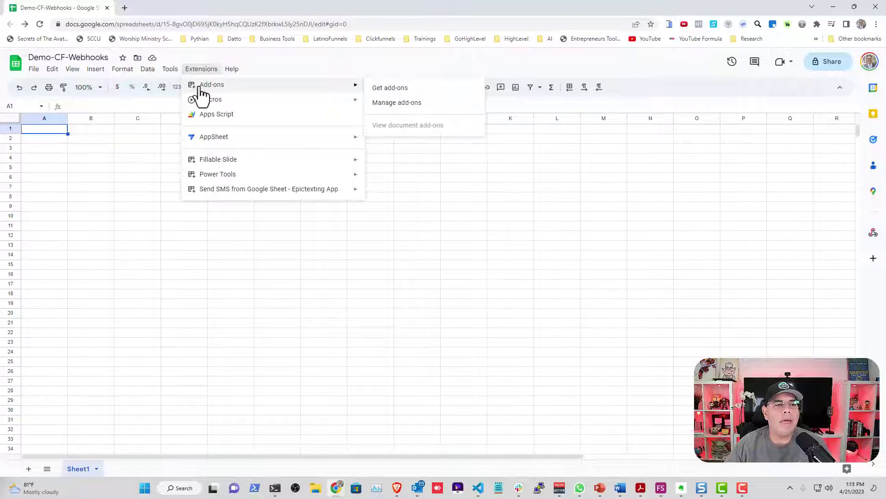
{"action": "left_click", "coordinate": [396, 89]}
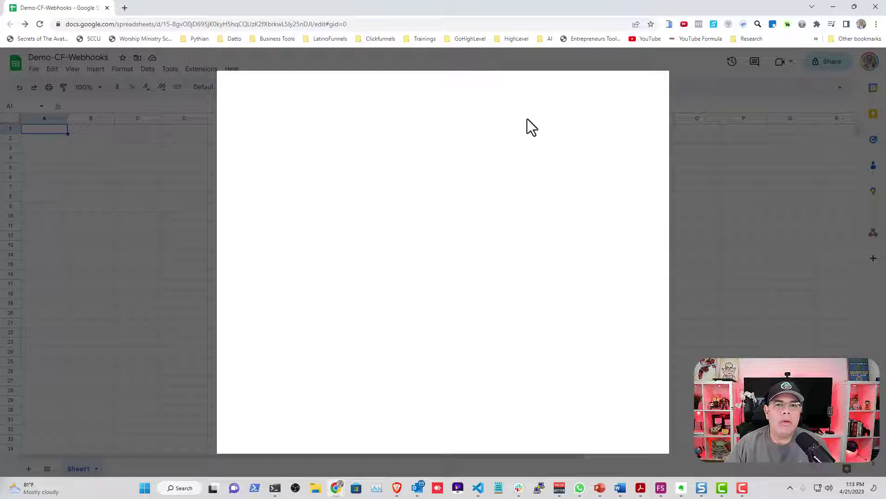
{"action": "left_click", "coordinate": [471, 87]}
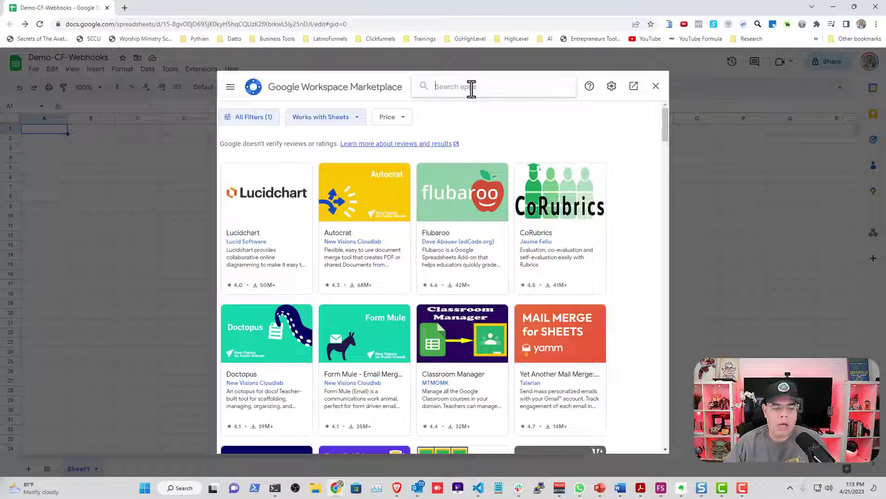
{"action": "type", "text": "we"}
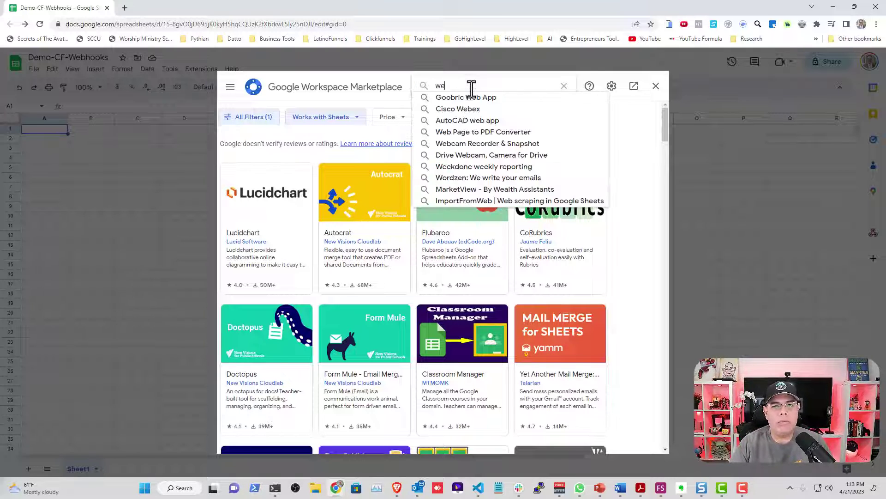
{"action": "type", "text": "bhoos"}
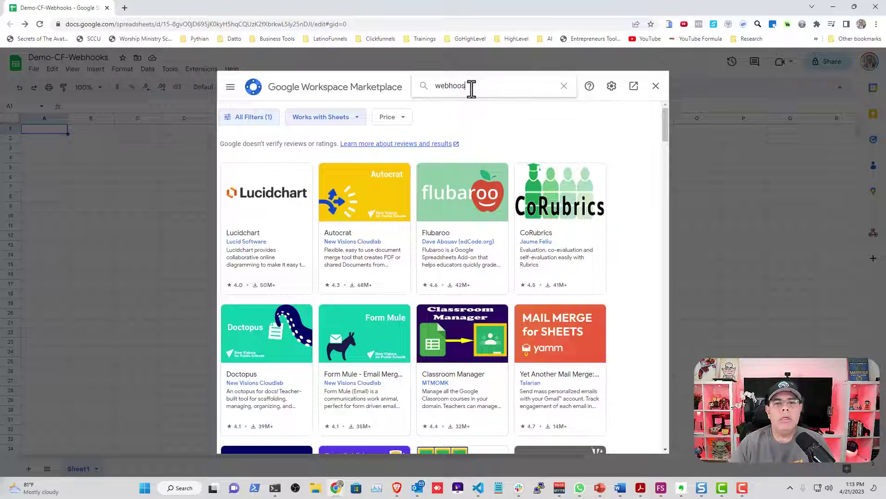
{"action": "key", "text": "BackSpace"}
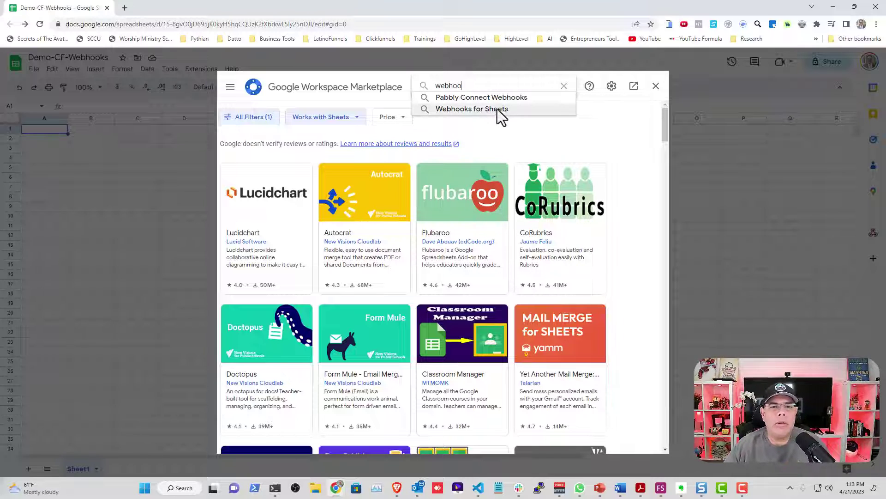
{"action": "left_click", "coordinate": [449, 111]}
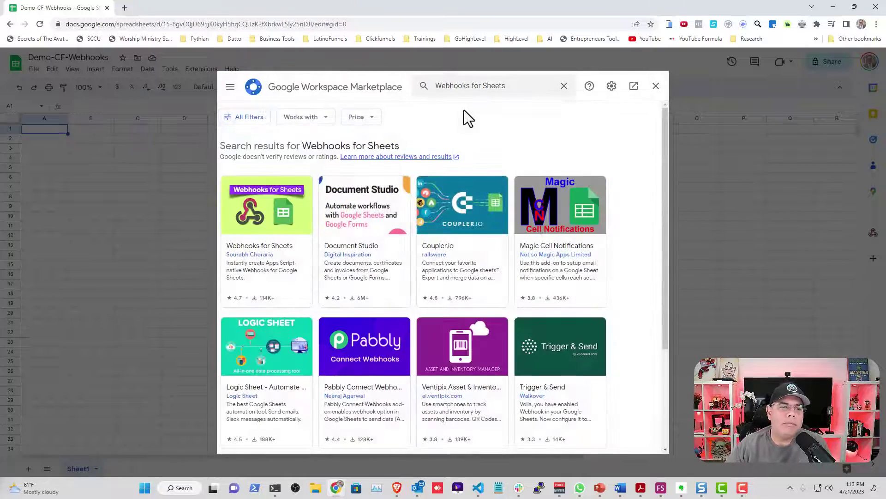
Step: Install the Webhooks for Sheets add-on, choosing the existing Google account and allowing the requested permissions
{"action": "left_click", "coordinate": [270, 216]}
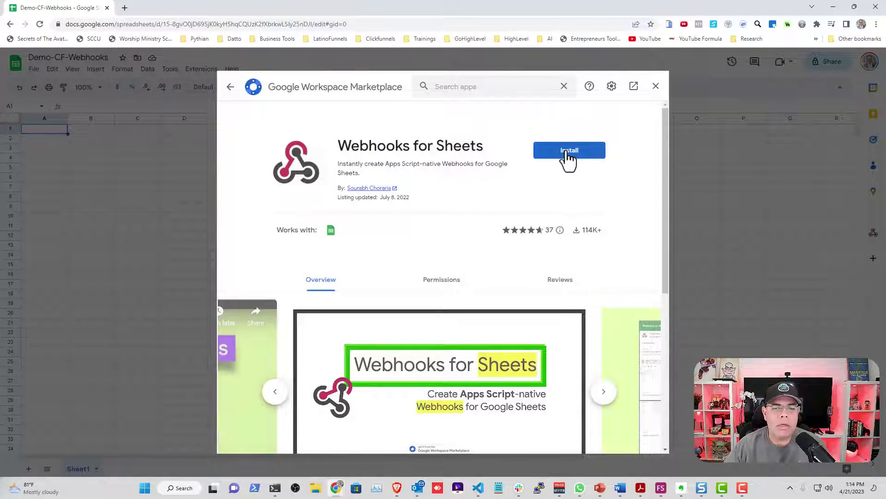
{"action": "left_click", "coordinate": [569, 153]}
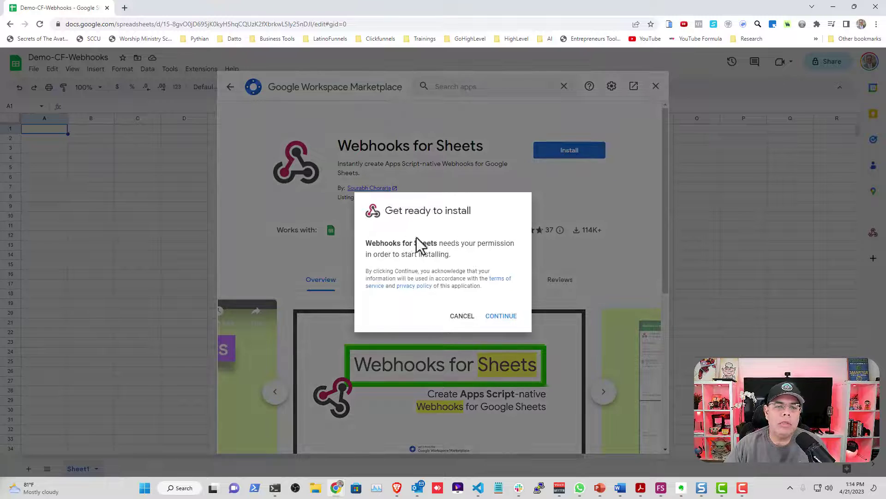
{"action": "left_click", "coordinate": [508, 318]}
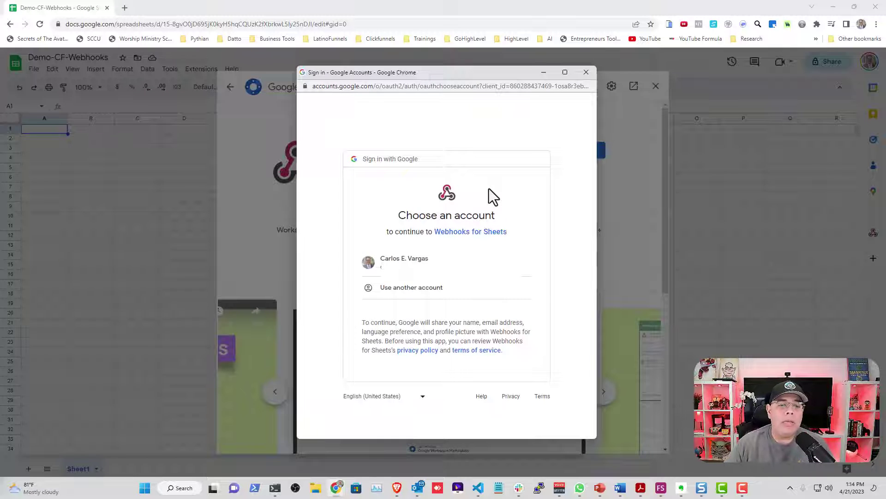
{"action": "left_click", "coordinate": [426, 273]}
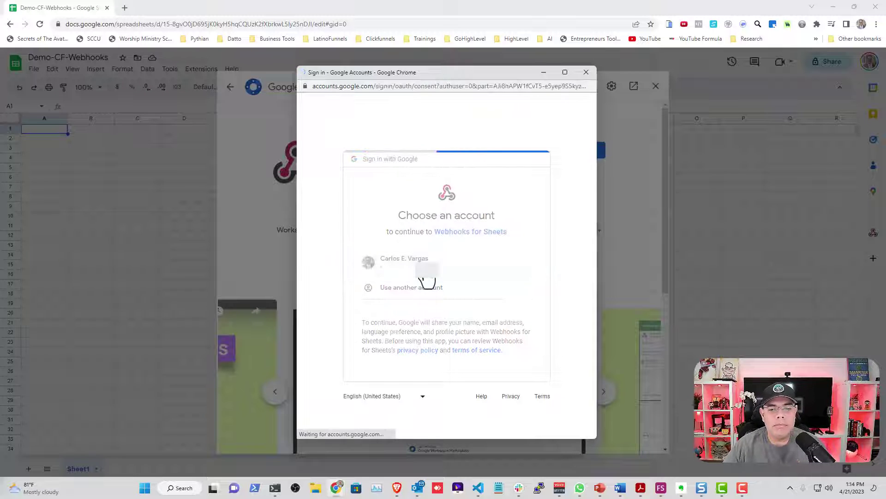
{"action": "scroll", "coordinate": [544, 320], "scroll_direction": "down", "scroll_amount": 5}
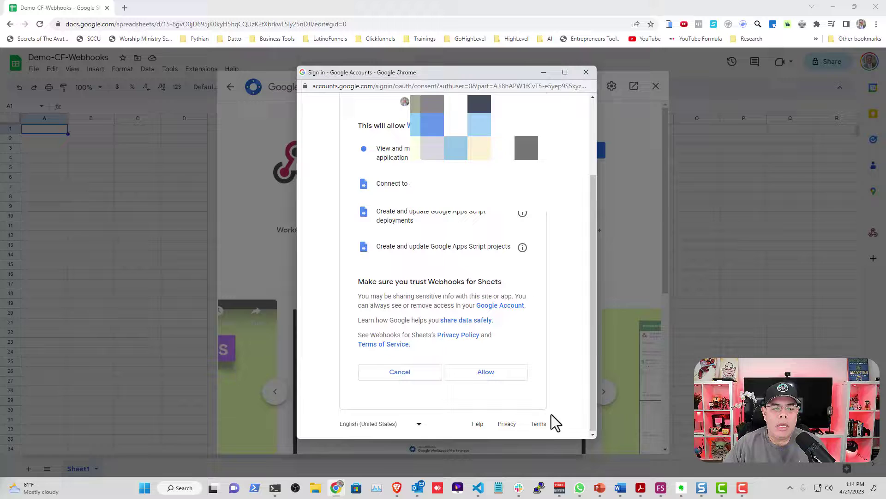
{"action": "left_click", "coordinate": [492, 370]}
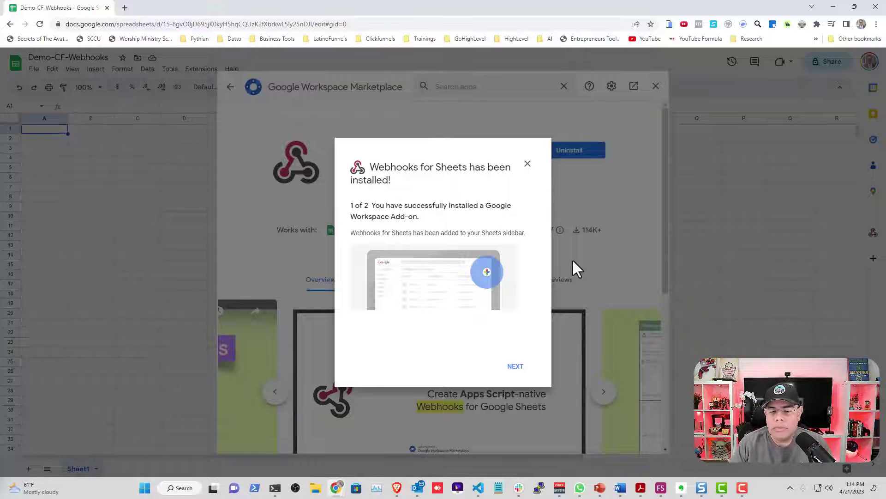
Step: Open the add-on's additional setup video, pause and close it, then finish the installation and leave the marketplace
{"action": "left_click", "coordinate": [515, 367]}
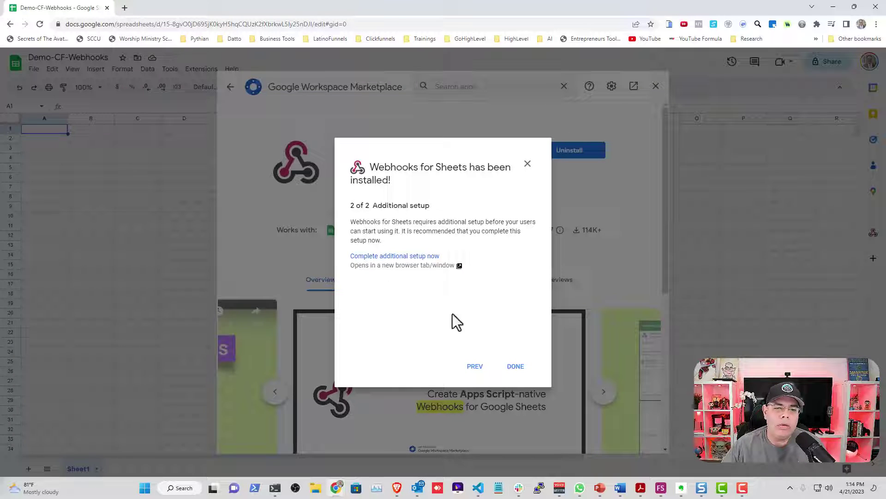
{"action": "left_click", "coordinate": [405, 262]}
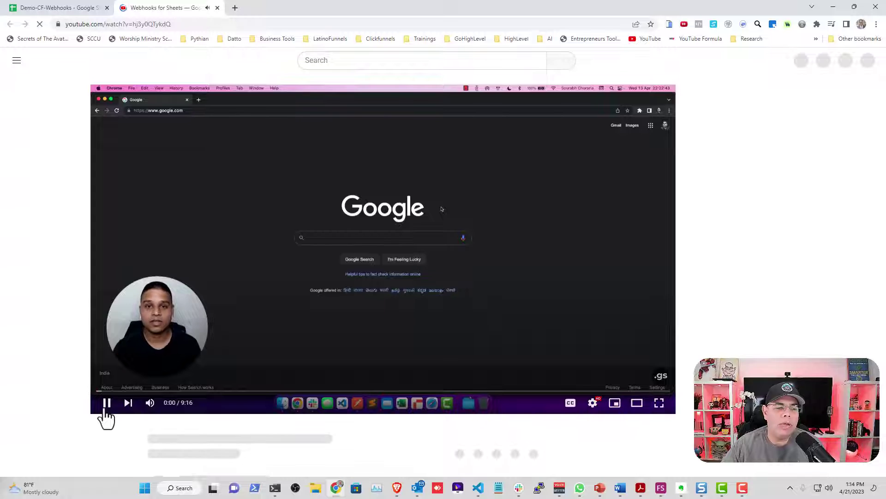
{"action": "left_click", "coordinate": [107, 402]}
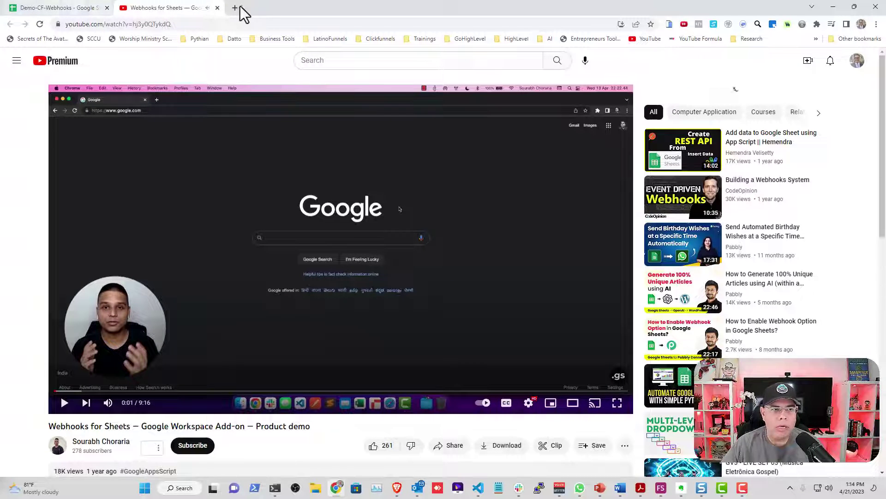
{"action": "left_click", "coordinate": [217, 7]}
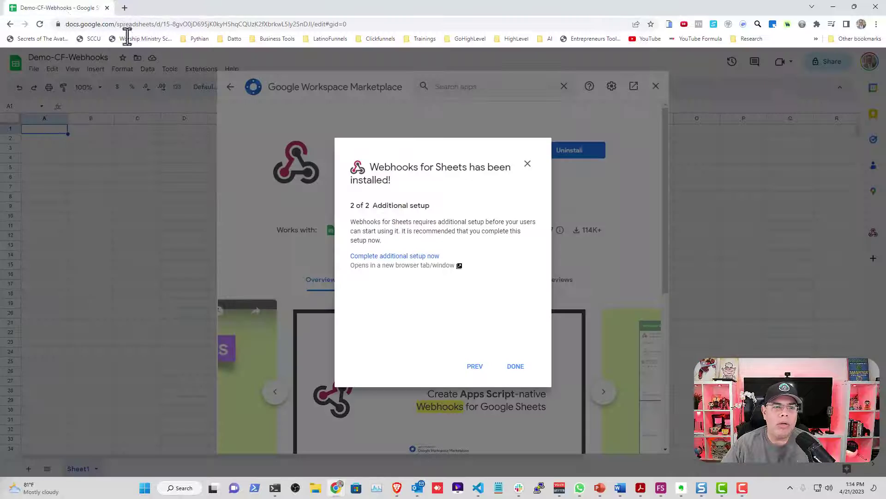
{"action": "left_click", "coordinate": [515, 366]}
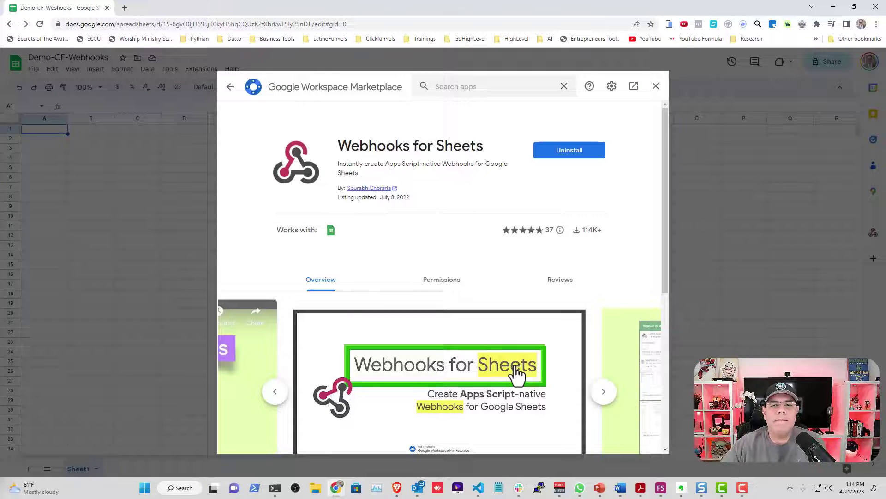
{"action": "left_click", "coordinate": [656, 86]}
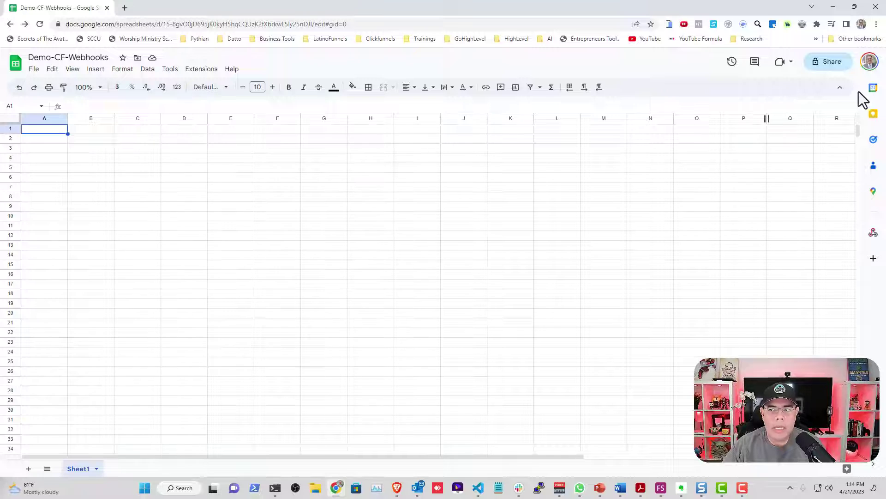
Step: Reload the spreadsheet and use Webhooks for Sheets to create a webhook for Sheet1 with the forced 200 OK response status code enabled
{"action": "left_click", "coordinate": [873, 233]}
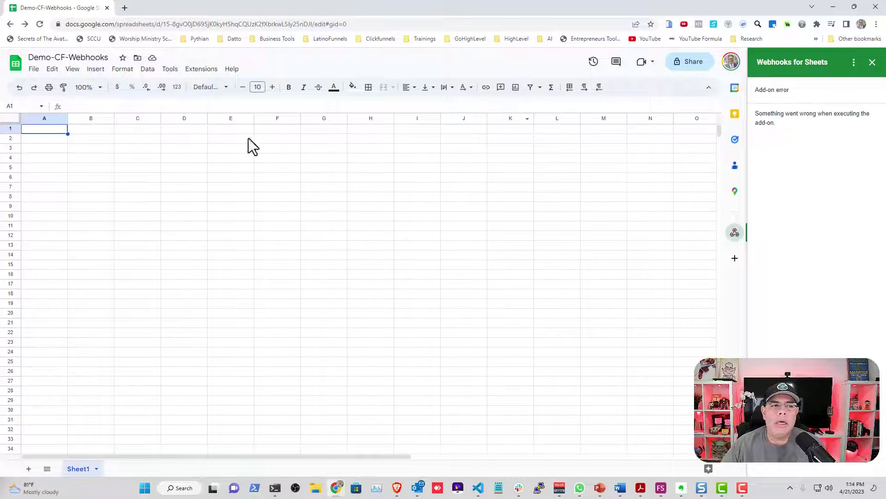
{"action": "left_click", "coordinate": [40, 25]}
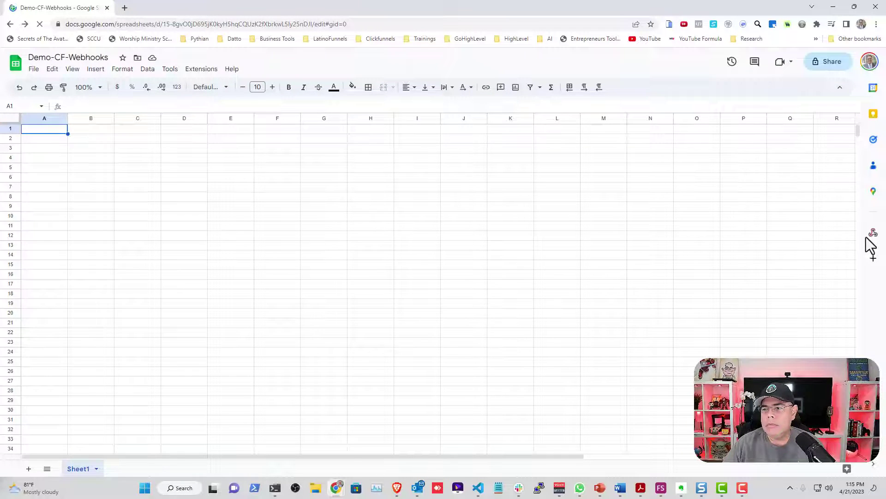
{"action": "left_click", "coordinate": [873, 233]}
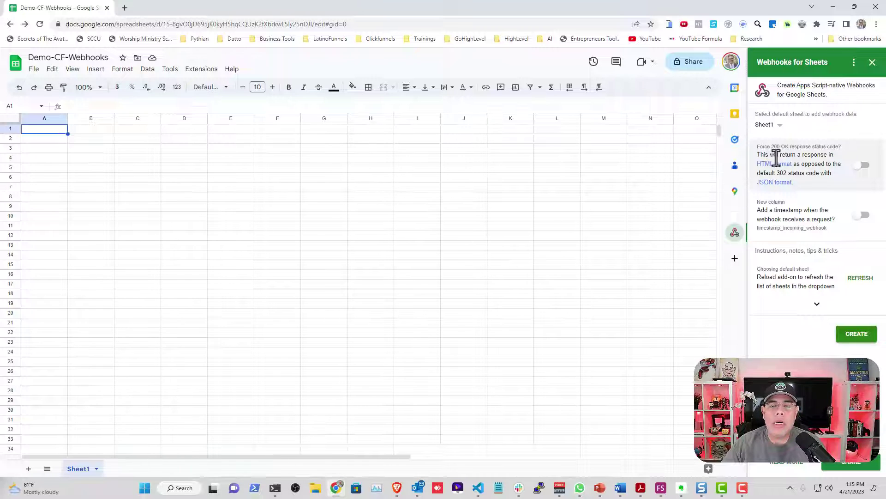
{"action": "left_click", "coordinate": [860, 168]}
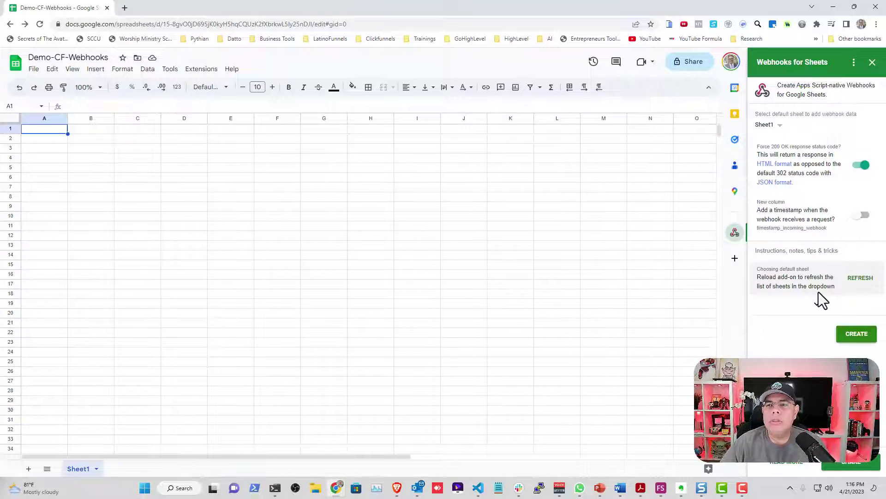
{"action": "left_click", "coordinate": [853, 335]}
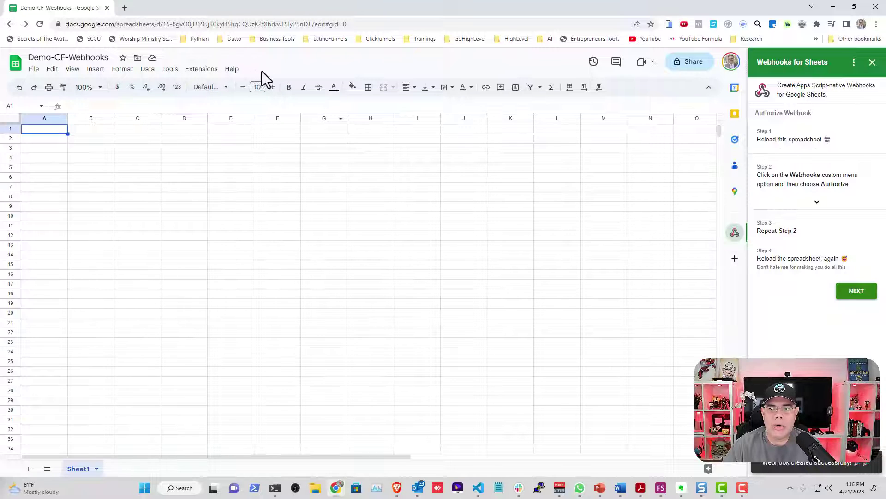
Step: Reload the spreadsheet and authorize the webhook script, choosing the existing Google account and allowing its access
{"action": "left_click", "coordinate": [42, 26]}
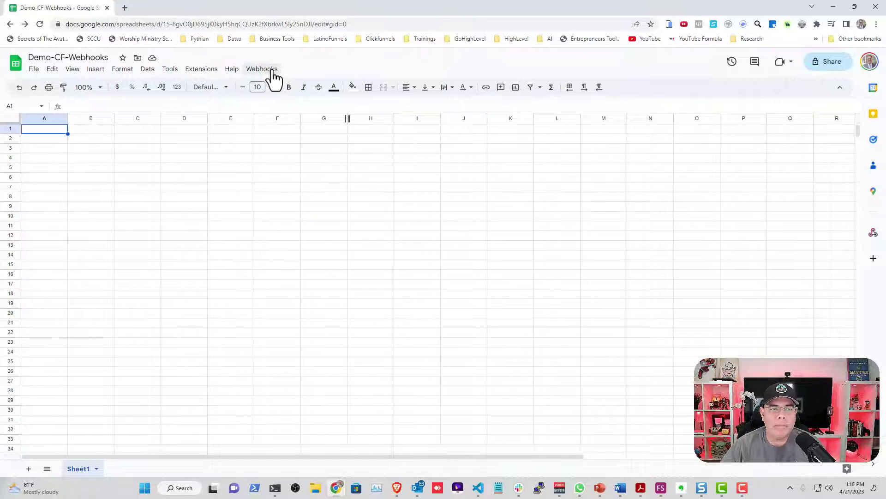
{"action": "left_click", "coordinate": [272, 74]}
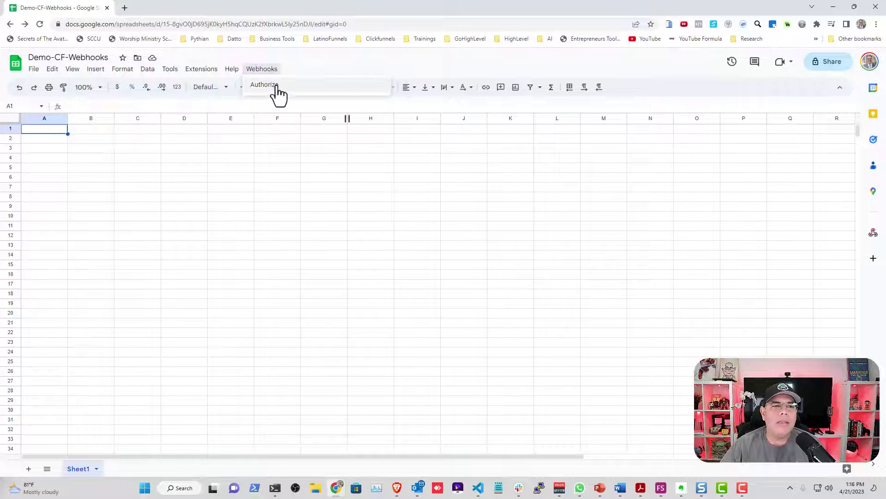
{"action": "left_click", "coordinate": [275, 86]}
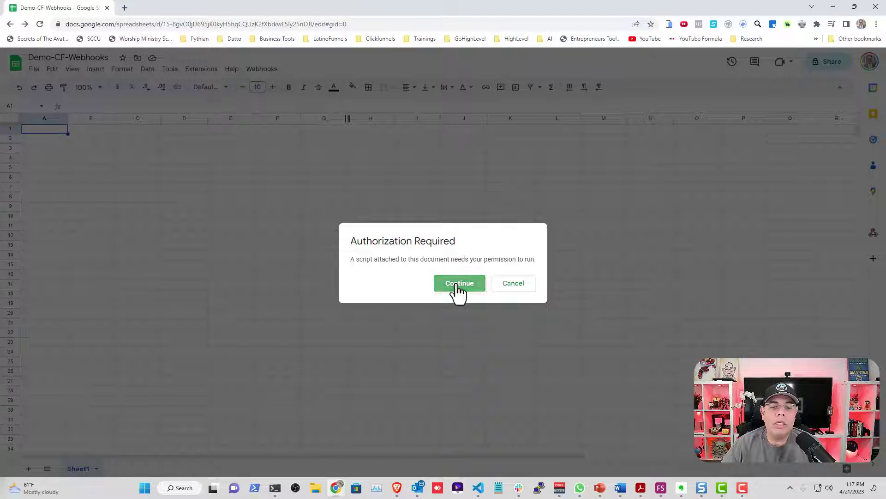
{"action": "left_click", "coordinate": [459, 289]}
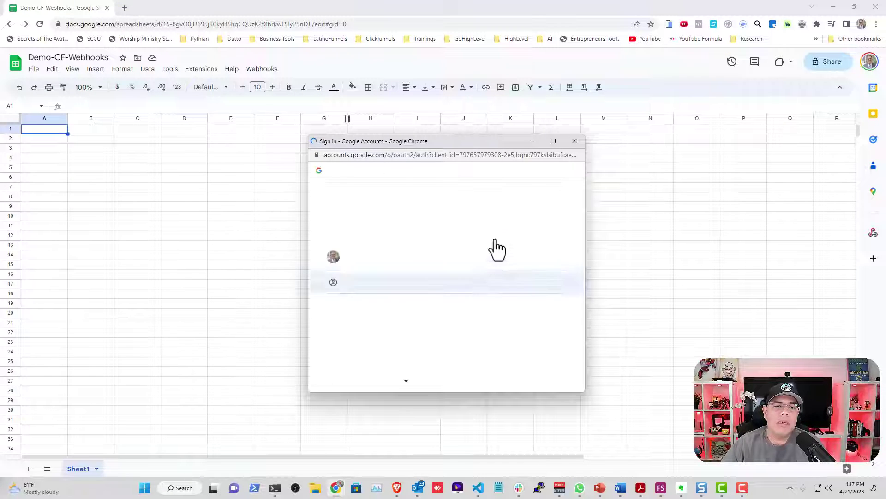
{"action": "left_click", "coordinate": [388, 261]}
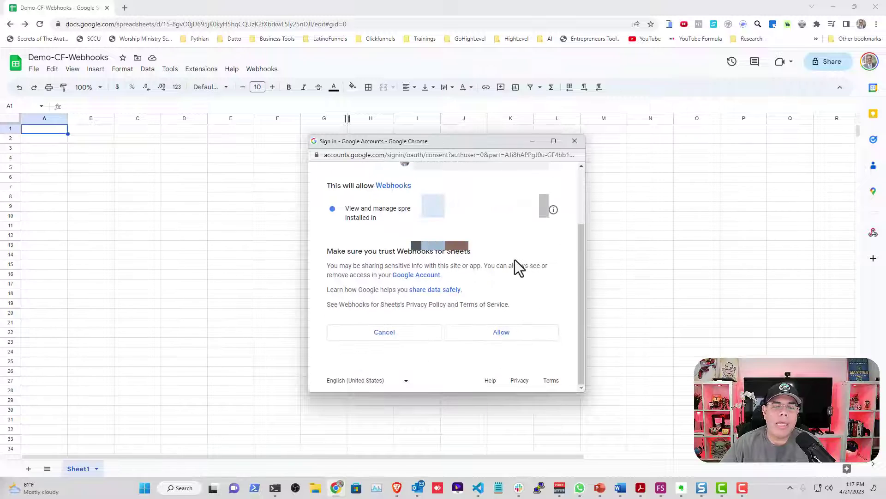
{"action": "left_click", "coordinate": [519, 335]}
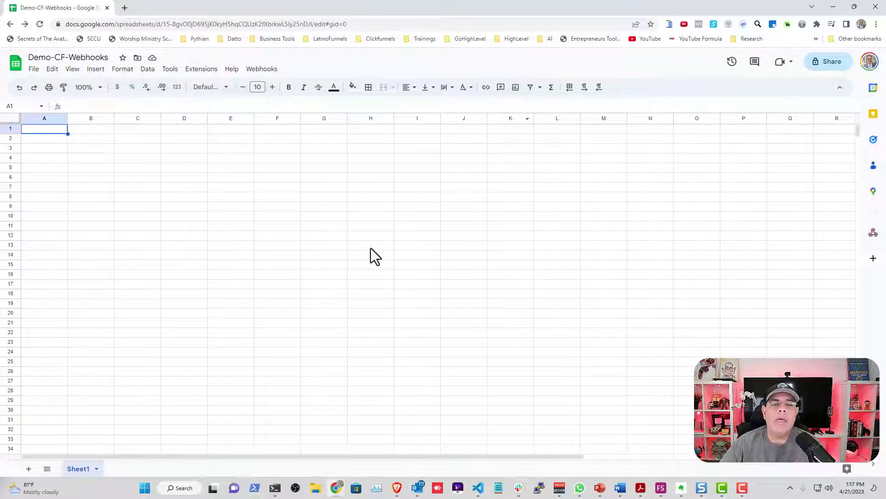
Step: Reload the spreadsheet again, reopen the Webhooks for Sheets add-on and proceed past the authorization instructions to the webhook URL
{"action": "left_click", "coordinate": [40, 24]}
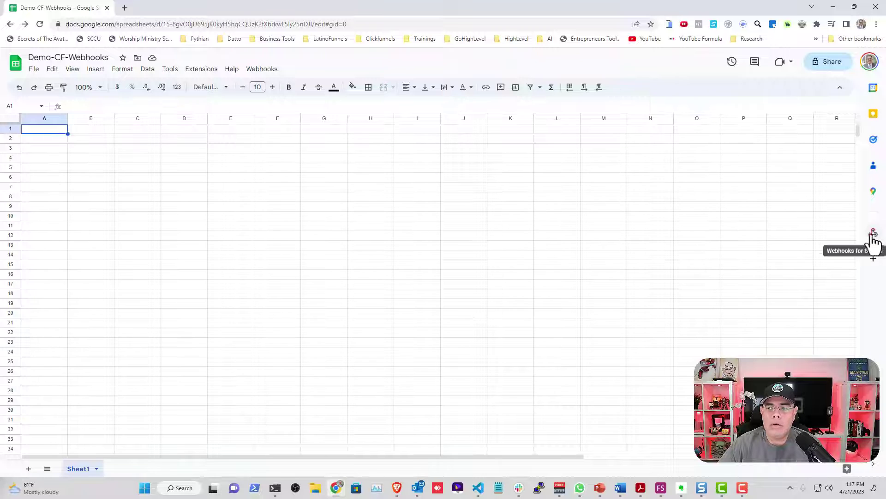
{"action": "left_click", "coordinate": [873, 233]}
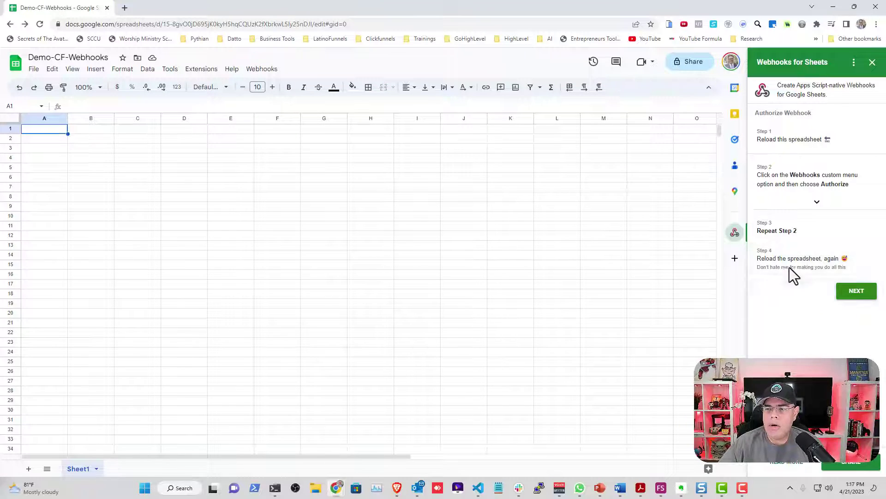
{"action": "left_click", "coordinate": [853, 294]}
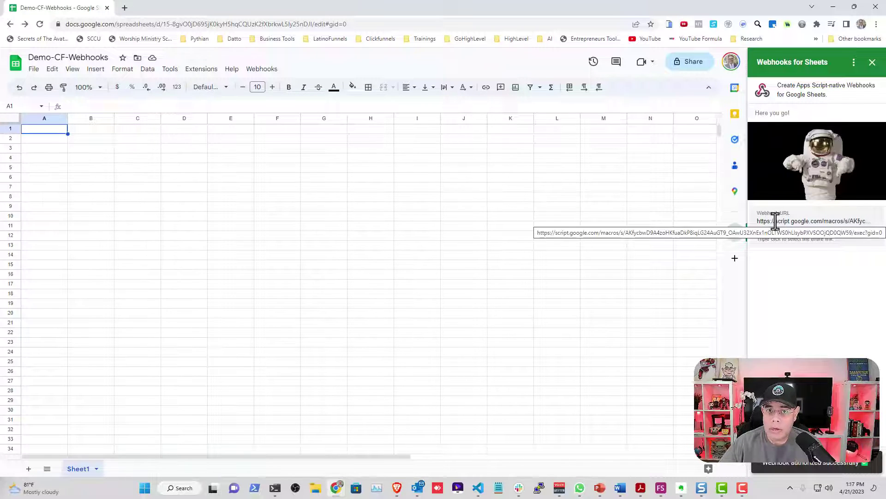
Step: Copy the entire webhook URL from the Webhooks for Sheets add-on
{"action": "triple_click", "coordinate": [775, 222]}
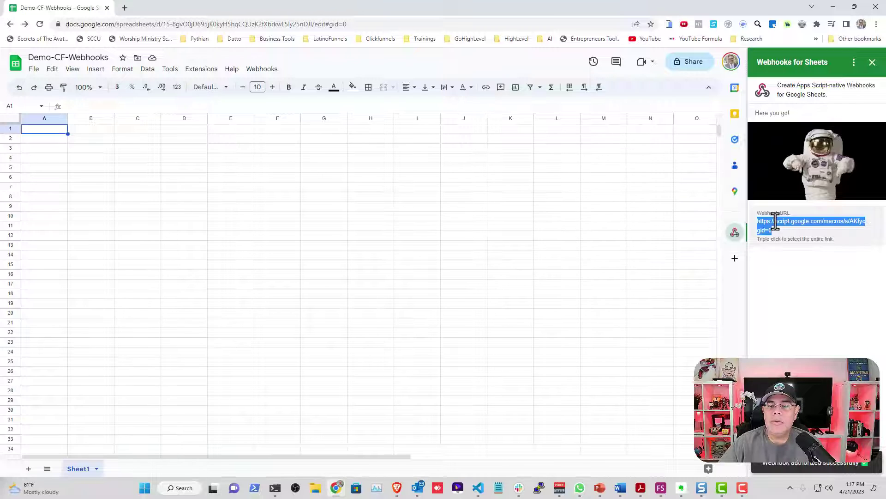
{"action": "right_click", "coordinate": [776, 223]}
{"action": "left_click", "coordinate": [658, 230]}
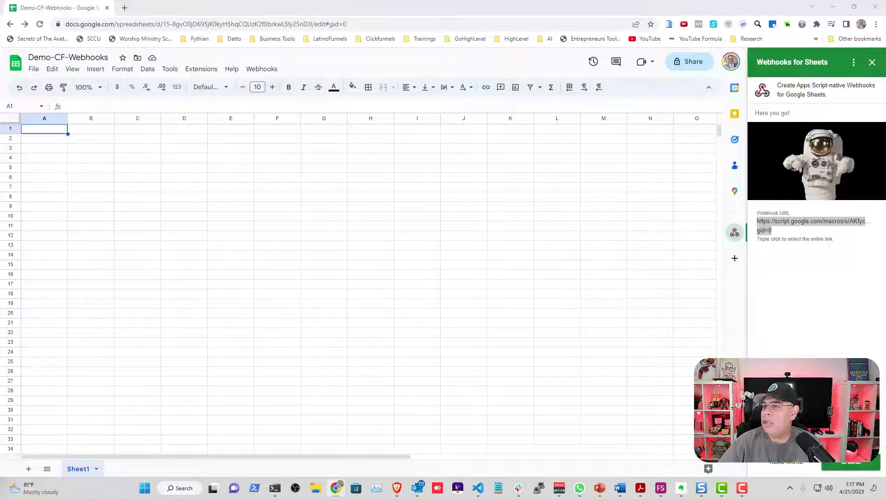
Step: Switch to the maximized ClickFunnels window and open FBC-Webinar-Application-Funnel-Workflow, attached to the WAF - Finish Your Application page
{"action": "left_click_drag", "start_coordinate": [885, 102], "coordinate": [391, 52]}
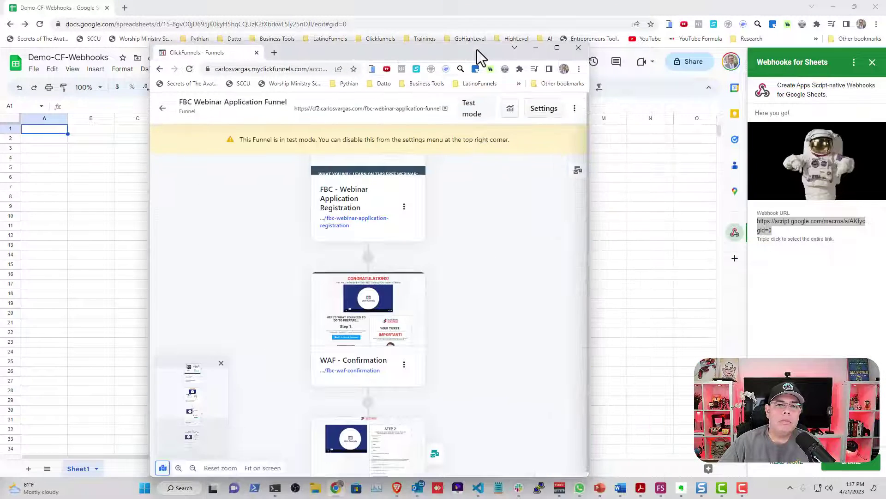
{"action": "double_click", "coordinate": [480, 55]}
{"action": "scroll", "coordinate": [527, 250], "scroll_direction": "down", "scroll_amount": 4}
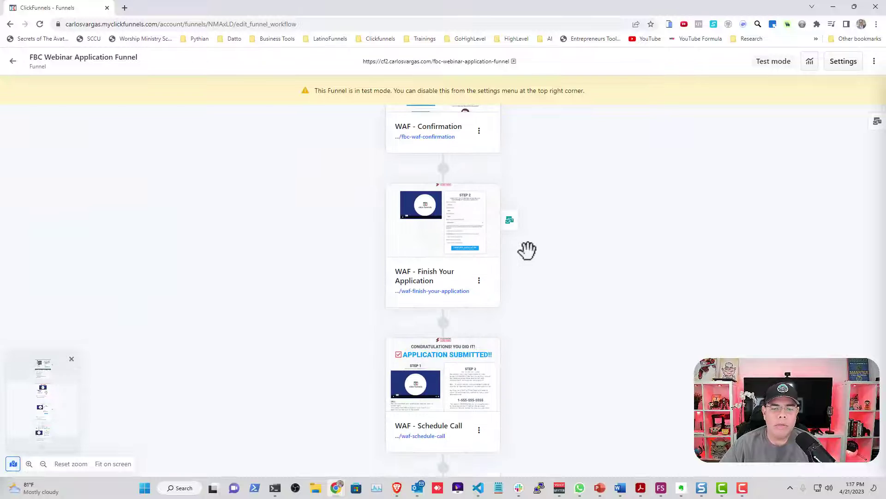
{"action": "mouse_move", "coordinate": [500, 207]}
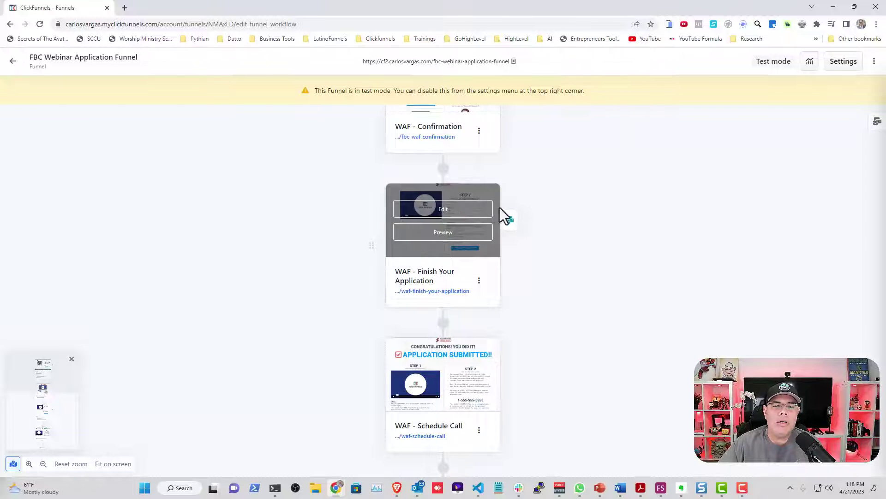
{"action": "left_click", "coordinate": [510, 222]}
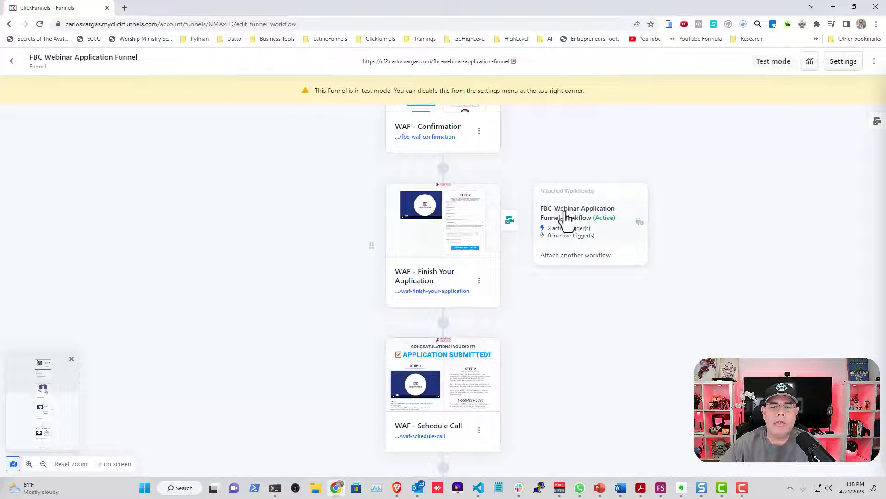
{"action": "left_click", "coordinate": [565, 213]}
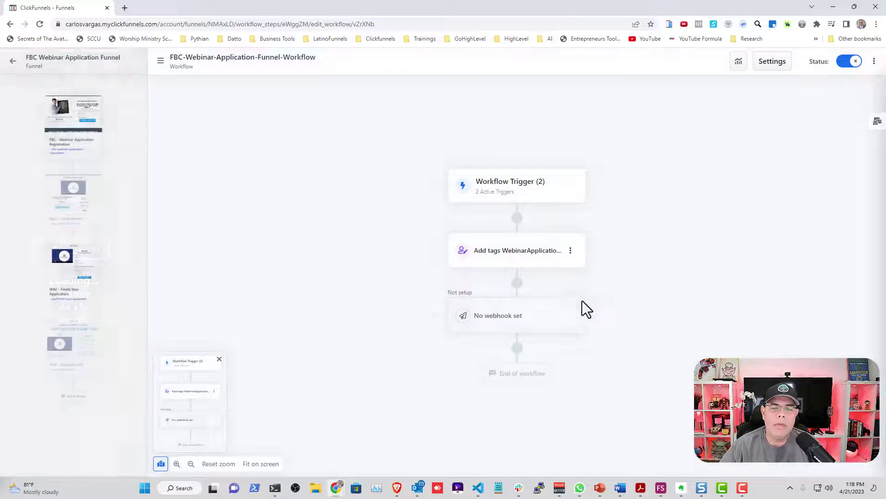
Step: Delete the workflow step that has no webhook set and confirm its removal
{"action": "mouse_move", "coordinate": [532, 323]}
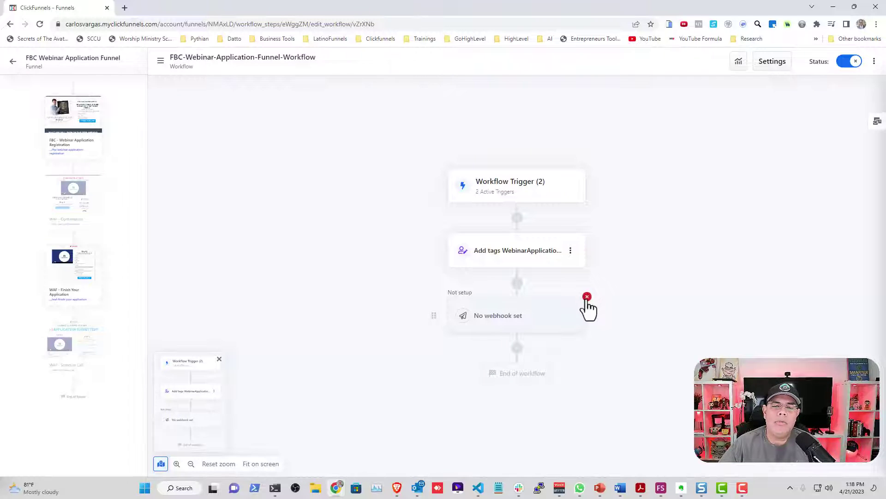
{"action": "left_click", "coordinate": [587, 297]}
{"action": "left_click", "coordinate": [535, 291]}
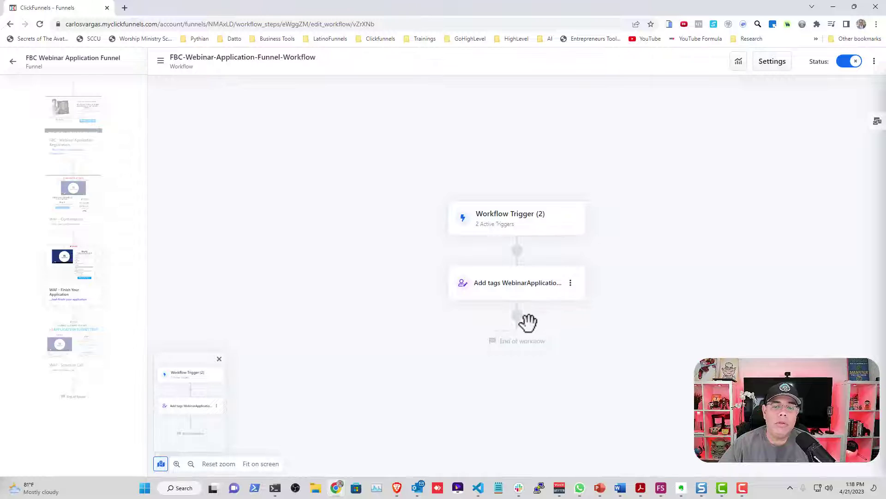
Step: Add a Webhook step after the Add tags step, using the copied Google Sheets webhook URL as a new URL
{"action": "left_click", "coordinate": [517, 318]}
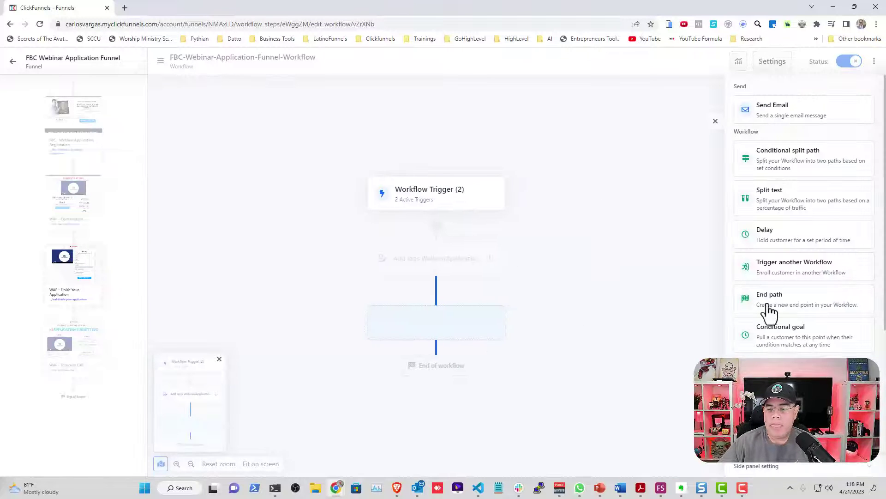
{"action": "scroll", "coordinate": [769, 311], "scroll_direction": "down", "scroll_amount": 5}
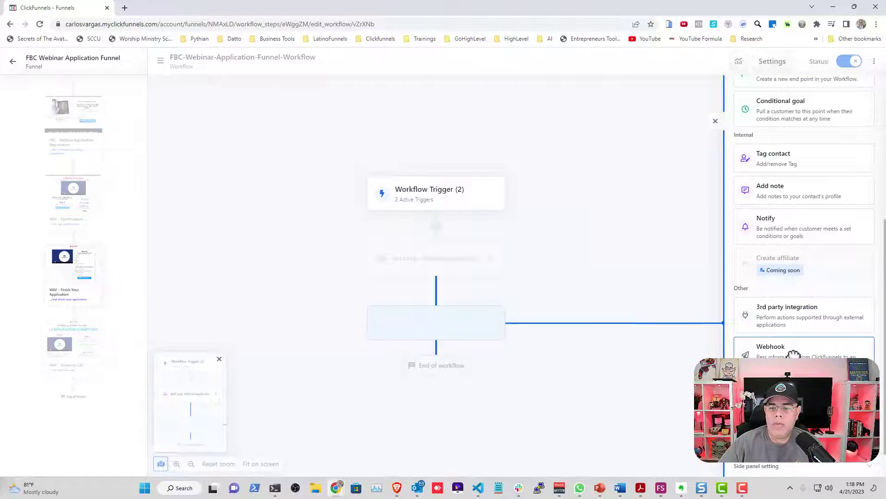
{"action": "left_click", "coordinate": [793, 355]}
{"action": "left_click", "coordinate": [342, 265]}
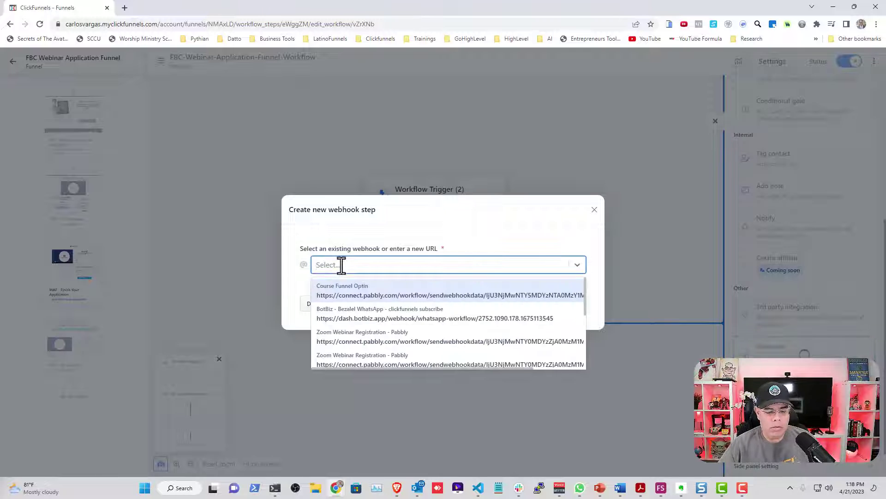
{"action": "key", "text": "ctrl+v"}
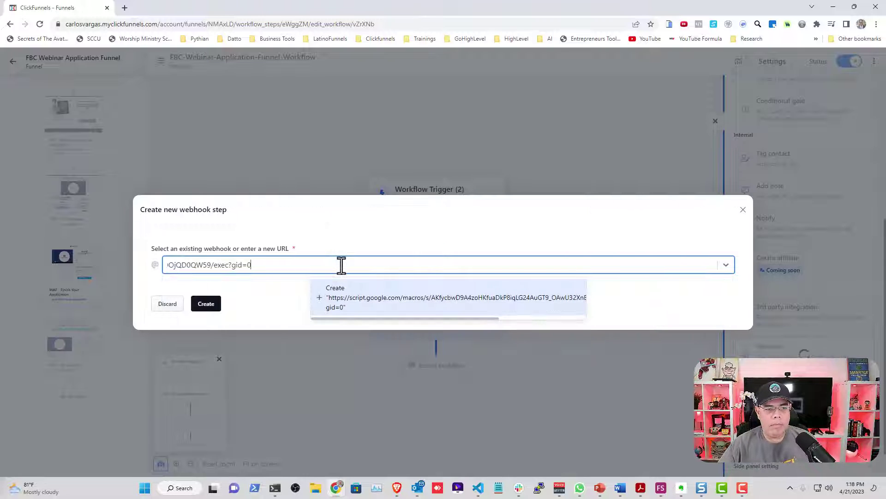
{"action": "left_click", "coordinate": [349, 301]}
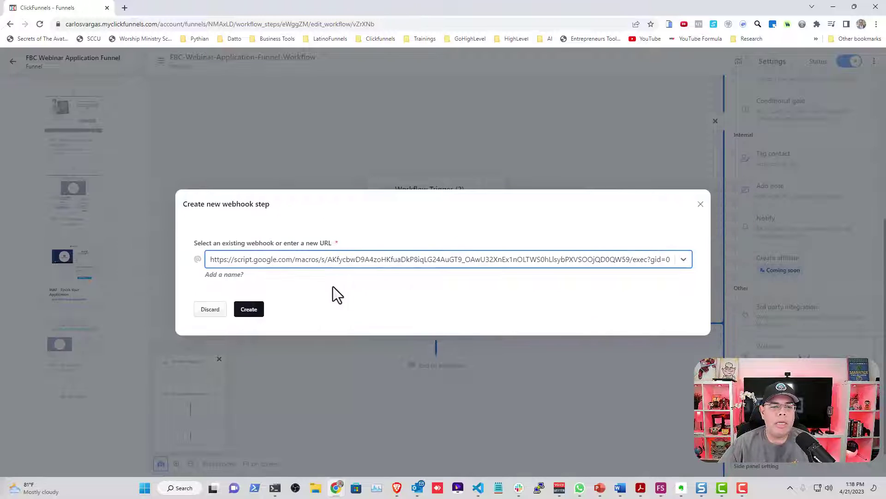
Step: Name the webhook "Google Sheet - Webhook - App Funnel" and create the step
{"action": "left_click", "coordinate": [233, 276]}
{"action": "left_click", "coordinate": [246, 280]}
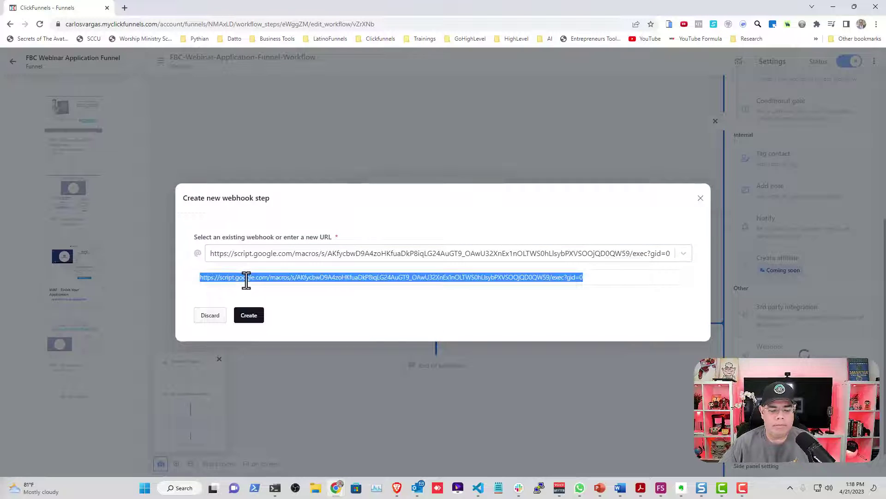
{"action": "key", "text": "BackSpace"}
{"action": "type", "text": "Googl"}
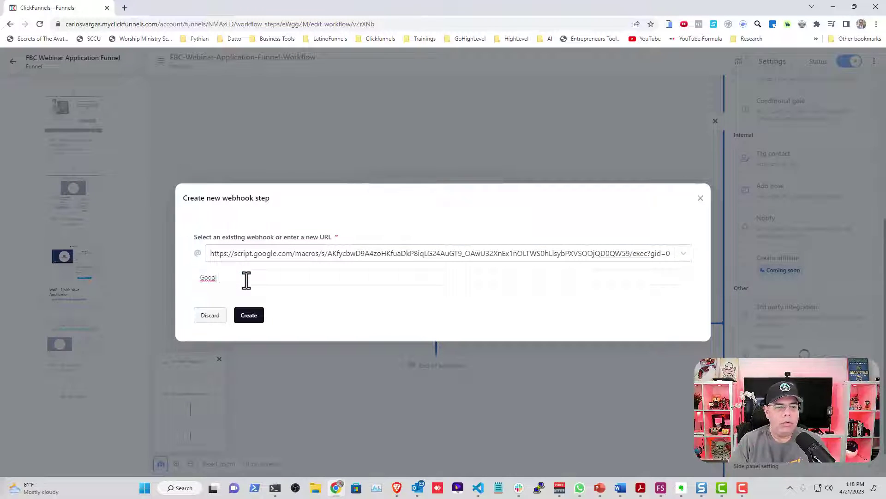
{"action": "type", "text": "e Sheet -"}
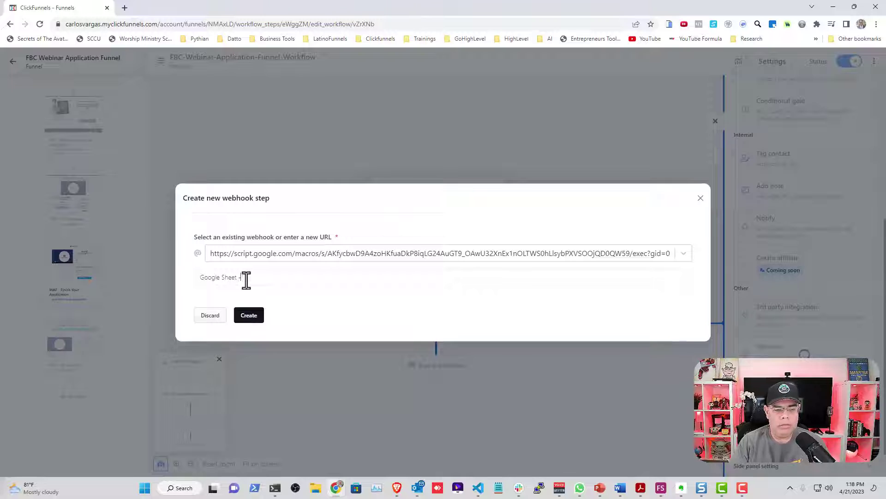
{"action": "type", "text": " Web"}
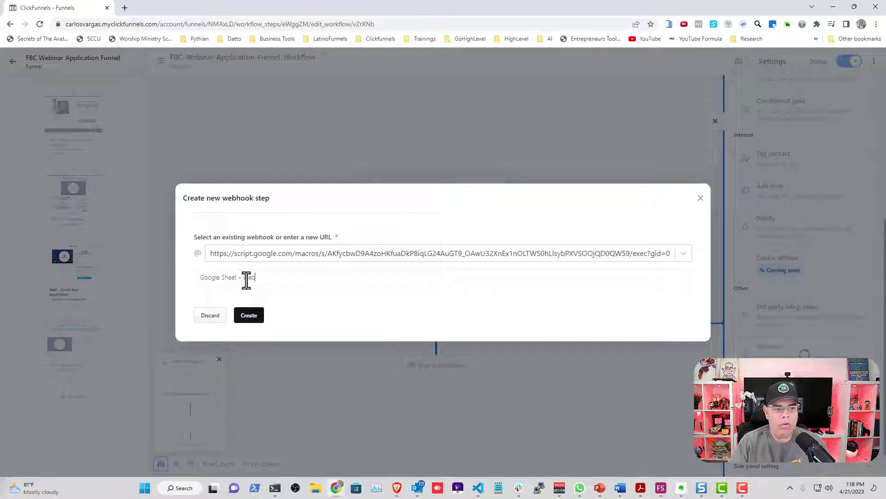
{"action": "type", "text": "hook - "}
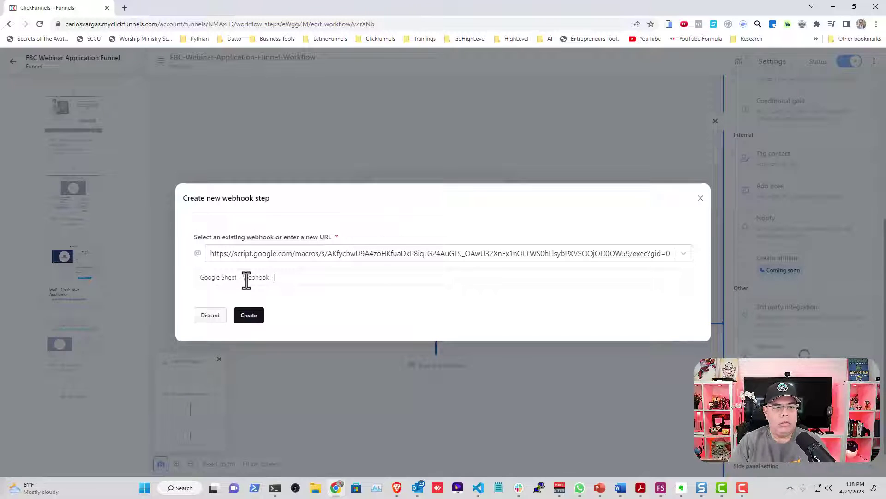
{"action": "type", "text": "App Funne"}
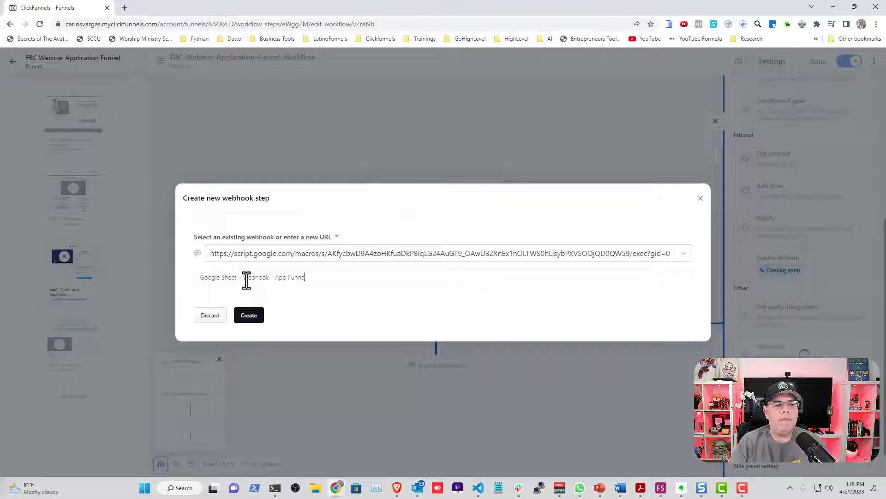
{"action": "type", "text": "l"}
{"action": "left_click", "coordinate": [250, 319]}
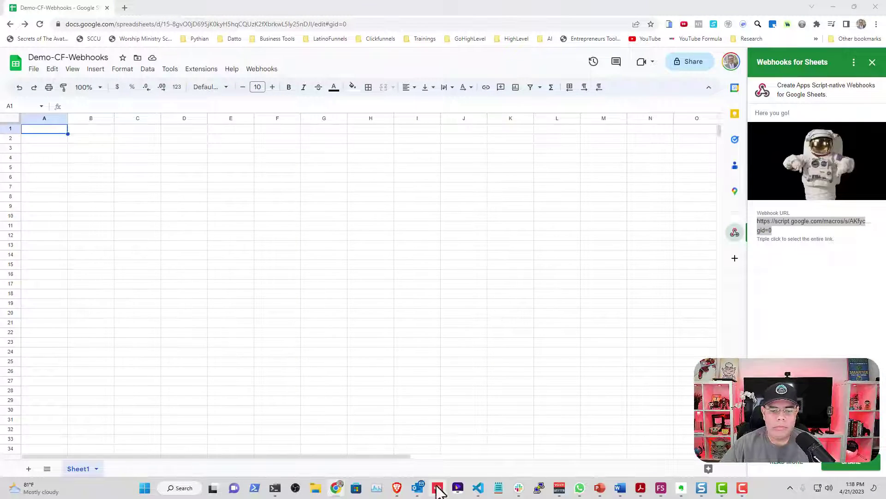
Step: Switch to the Brave window with the application form and resize it so the spreadsheet's first columns stay visible beside it
{"action": "left_click", "coordinate": [397, 488]}
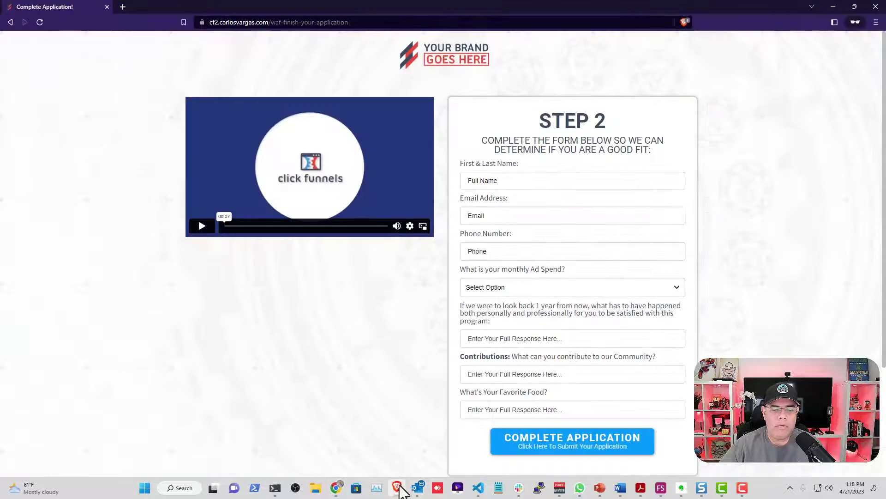
{"action": "double_click", "coordinate": [349, 11]}
{"action": "left_click_drag", "start_coordinate": [335, 28], "coordinate": [402, 23]}
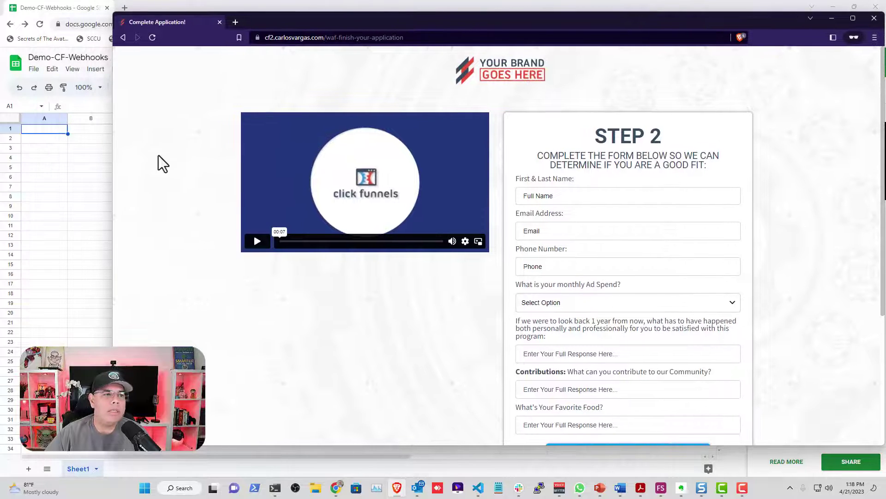
{"action": "left_click_drag", "start_coordinate": [114, 143], "coordinate": [249, 154]}
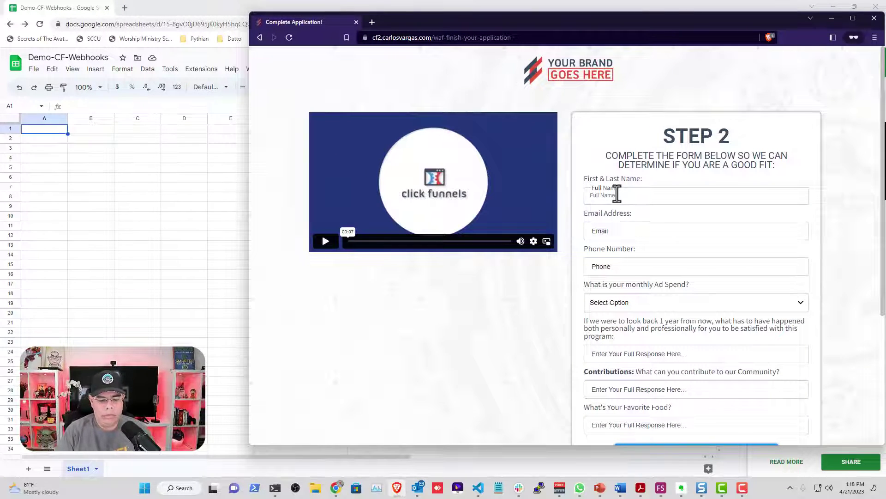
Step: Fill in the applicant's full name, email address and phone number on the application form
{"action": "type", "text": "Demo"}
{"action": "key", "text": "BackSpace"}
{"action": "key", "text": "BackSpace"}
{"action": "key", "text": "BackSpace"}
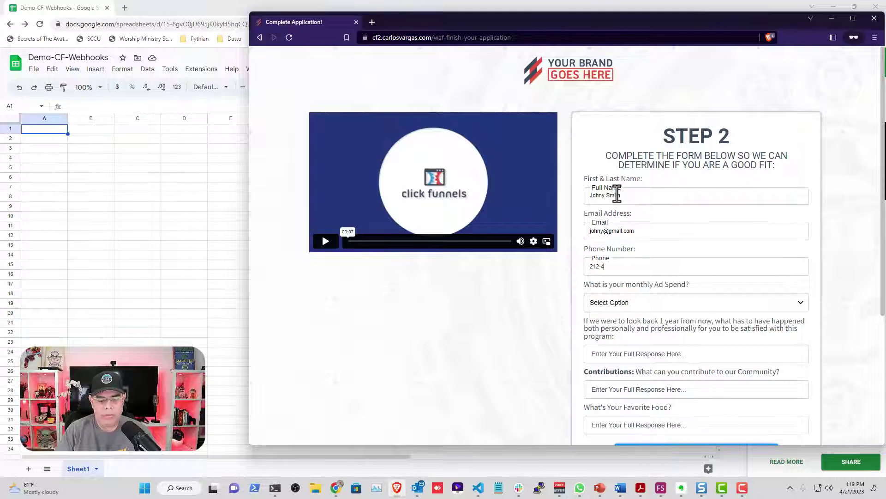
{"action": "type", "text": "12"}
{"action": "key", "text": "Tab"}
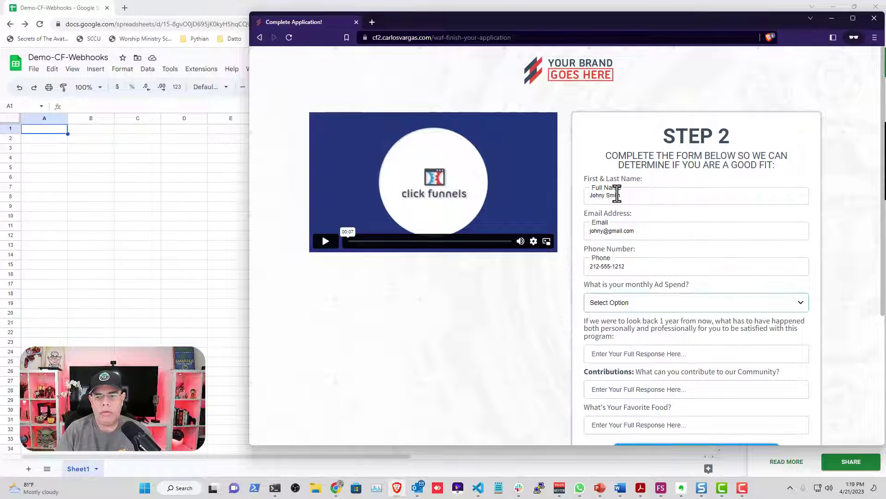
Step: Select a monthly ad spend of $1001 - $5000, answer the remaining questions with 2CCX, Strategy and Pizza, and submit the application
{"action": "left_click", "coordinate": [629, 306]}
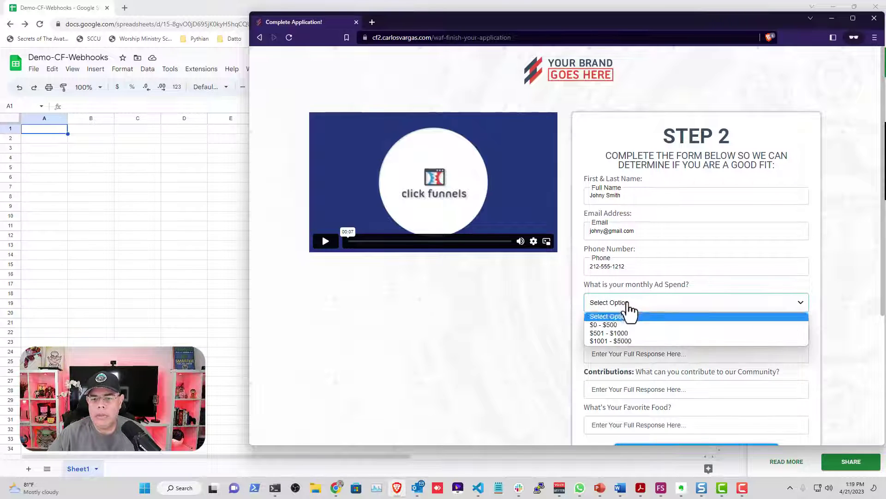
{"action": "left_click", "coordinate": [630, 336]}
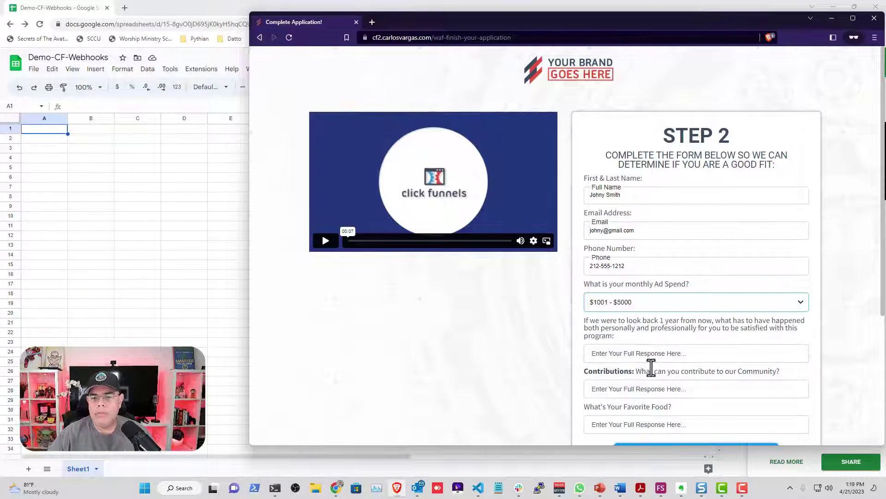
{"action": "scroll", "coordinate": [651, 368], "scroll_direction": "down", "scroll_amount": 2}
{"action": "left_click", "coordinate": [624, 262]}
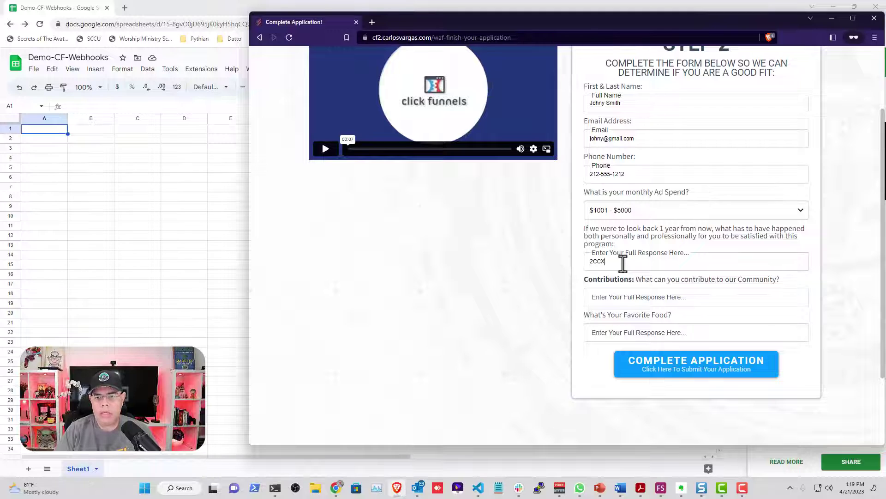
{"action": "key", "text": "Tab"}
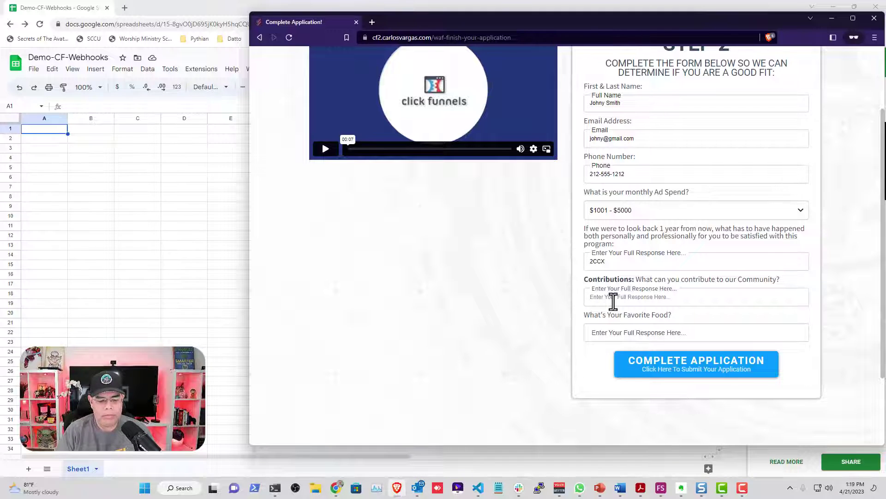
{"action": "key", "text": "Tab"}
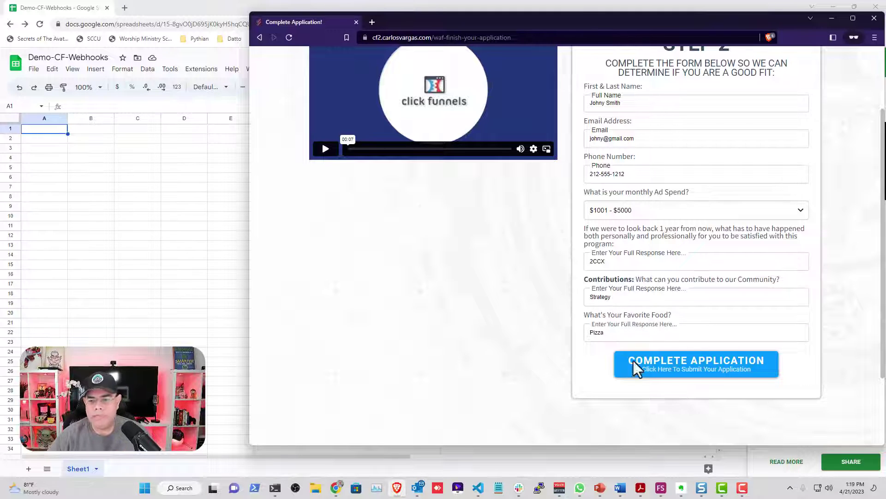
{"action": "left_click", "coordinate": [677, 372]}
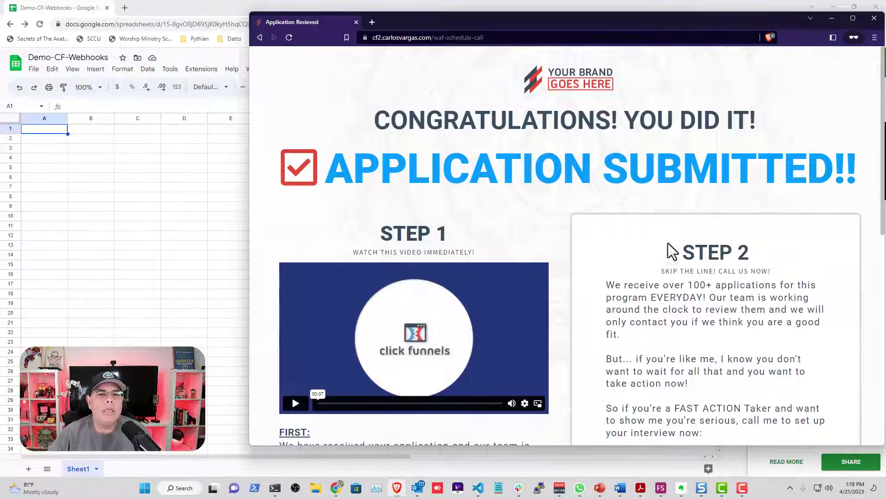
Step: Look over the confirmation page, then return to the Demo-CF-Webhooks spreadsheet and examine the received contact data across its columns
{"action": "scroll", "coordinate": [609, 146], "scroll_direction": "down", "scroll_amount": 5}
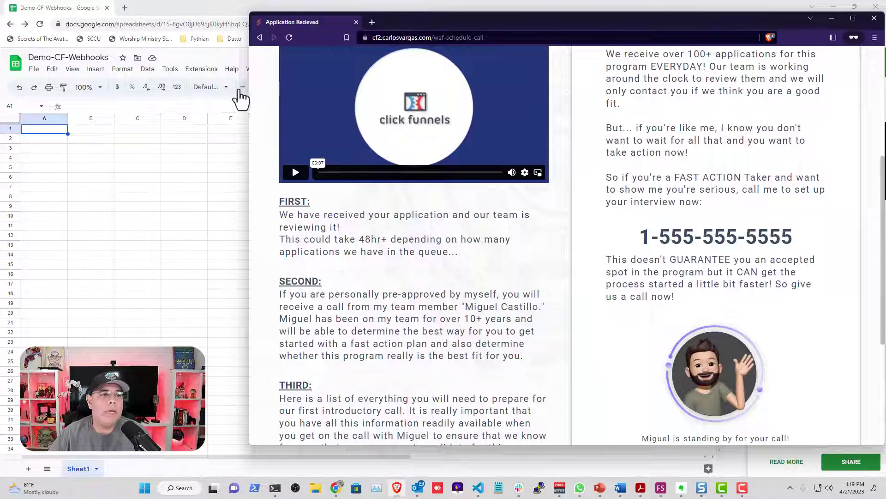
{"action": "left_click", "coordinate": [168, 13]}
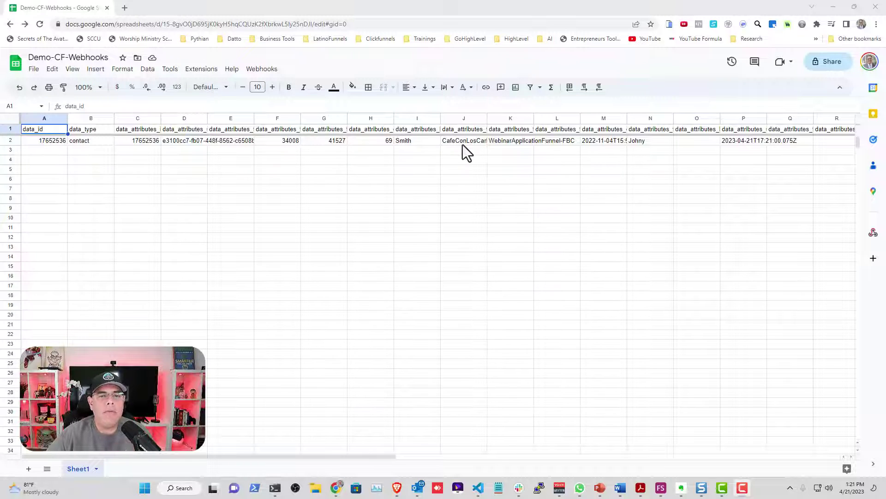
{"action": "left_click_drag", "start_coordinate": [324, 457], "coordinate": [447, 453]}
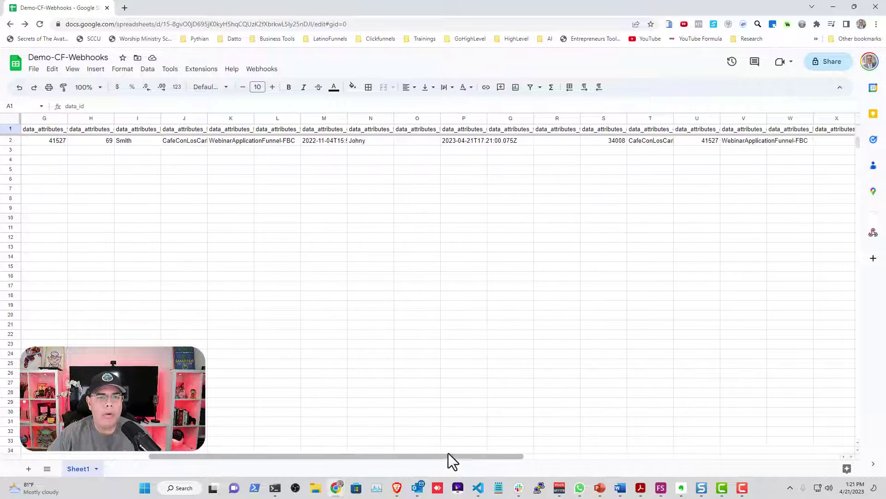
Step: Check the first name, last name and email address cells in row 2 of the received webhook data
{"action": "left_click", "coordinate": [367, 141]}
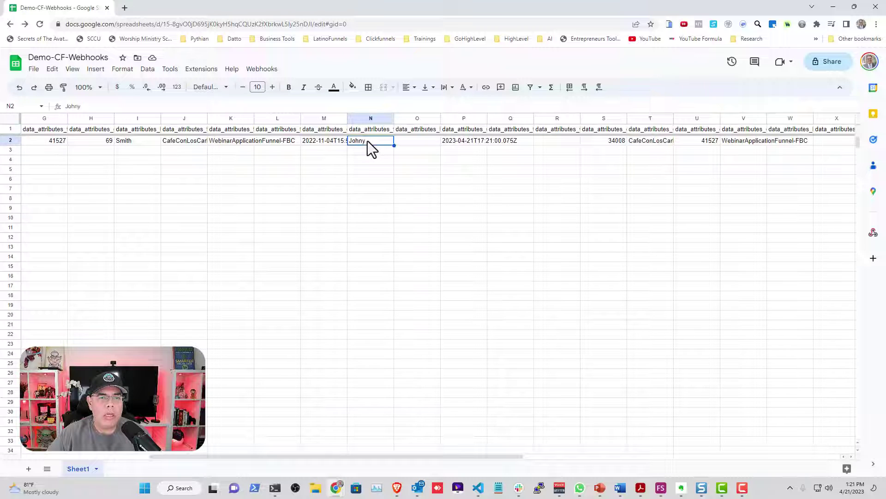
{"action": "left_click", "coordinate": [132, 141]}
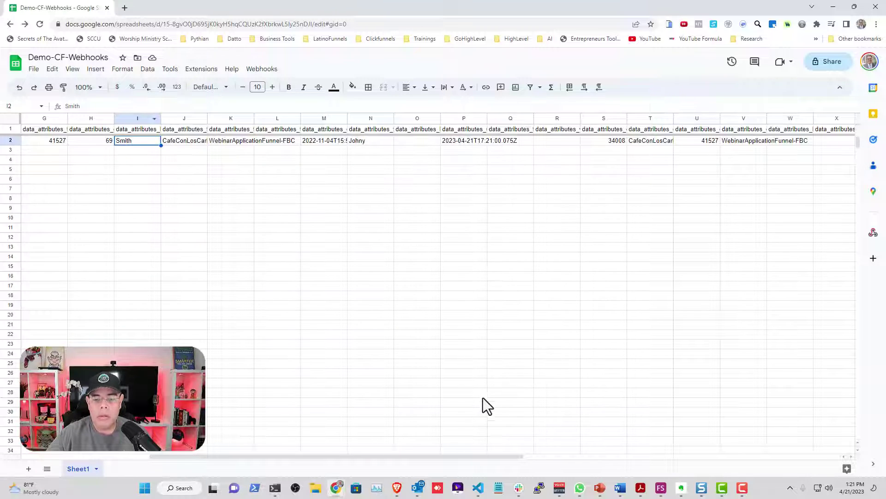
{"action": "left_click_drag", "start_coordinate": [469, 457], "coordinate": [627, 455]}
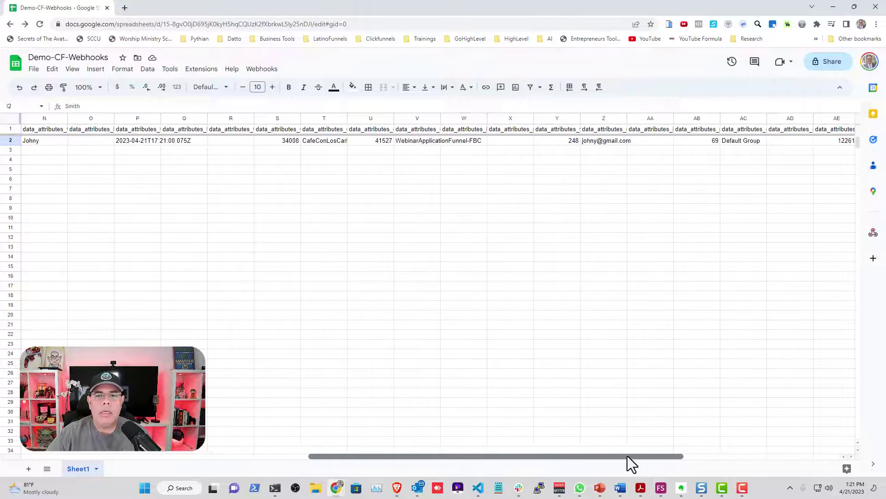
{"action": "left_click", "coordinate": [596, 143]}
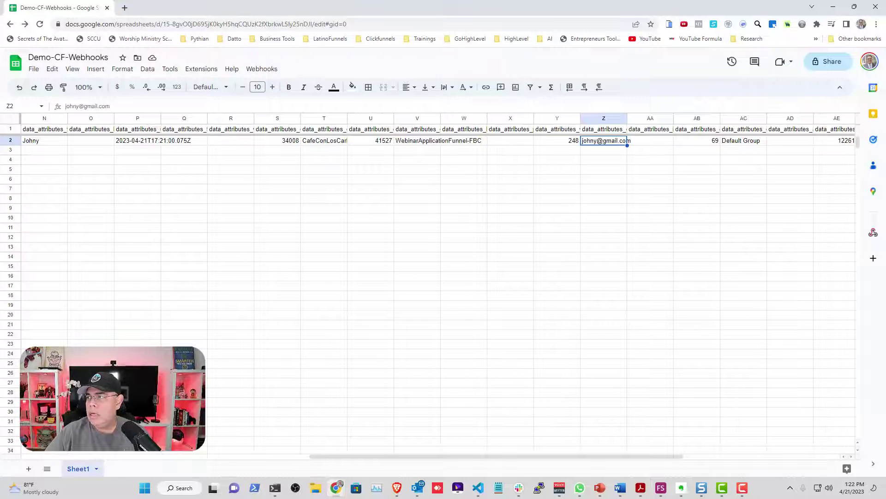
Step: Switch to the ClickFunnels window, maximize it, and review the Google Sheet - Webhook - App Funnel endpoint's details and deliveries
{"action": "key", "text": "alt+Tab"}
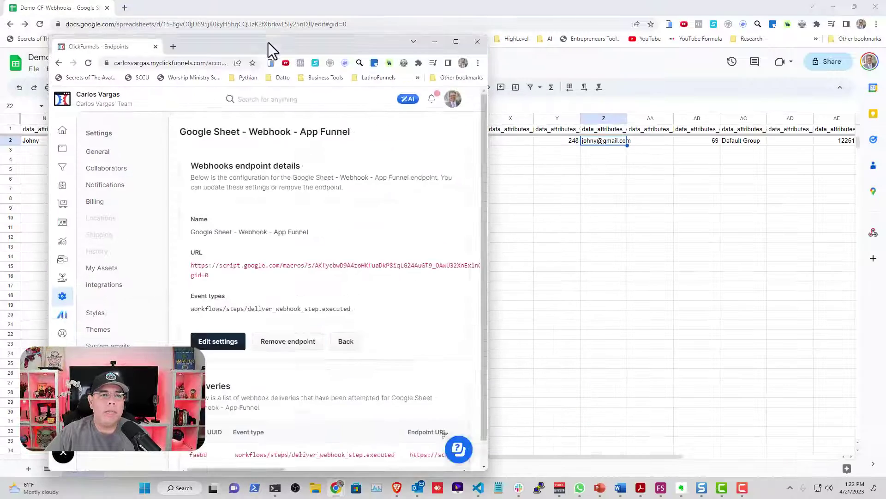
{"action": "double_click", "coordinate": [268, 43]}
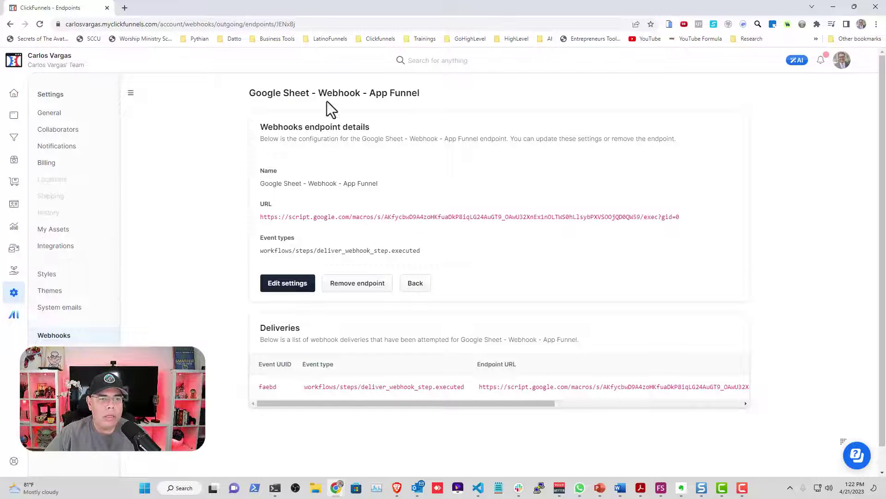
{"action": "left_click_drag", "start_coordinate": [249, 93], "coordinate": [421, 94]}
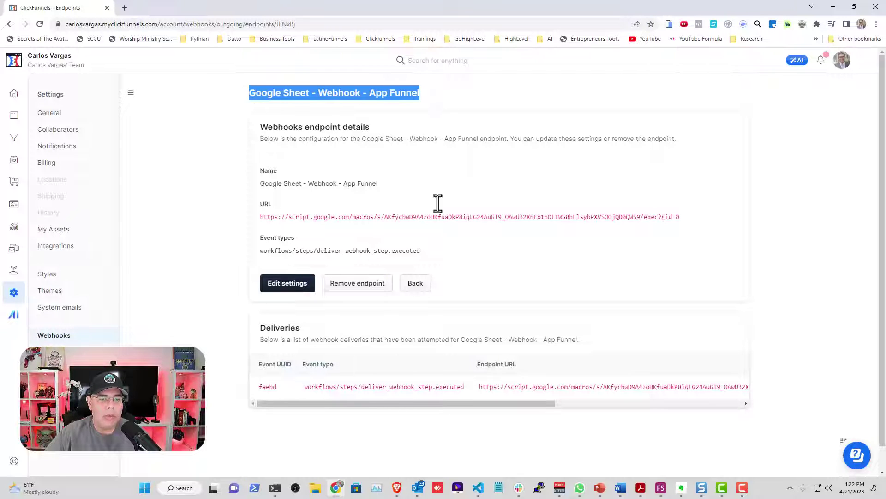
{"action": "left_click_drag", "start_coordinate": [360, 401], "coordinate": [249, 393]}
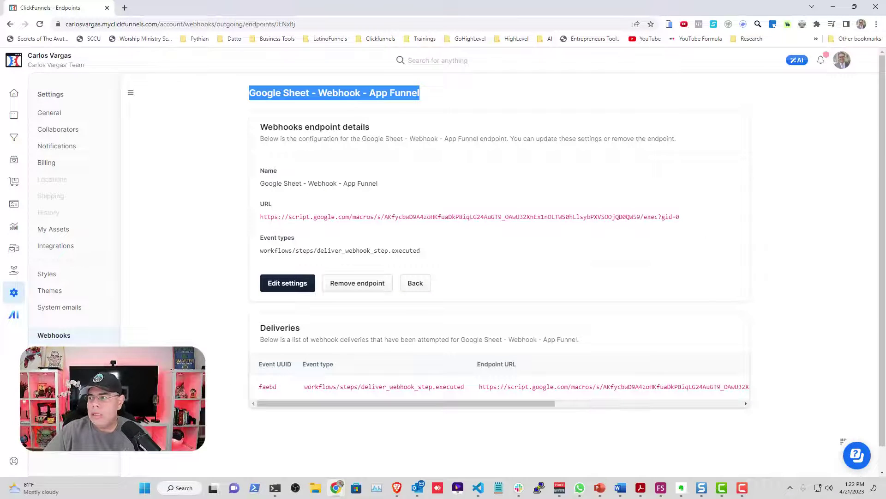